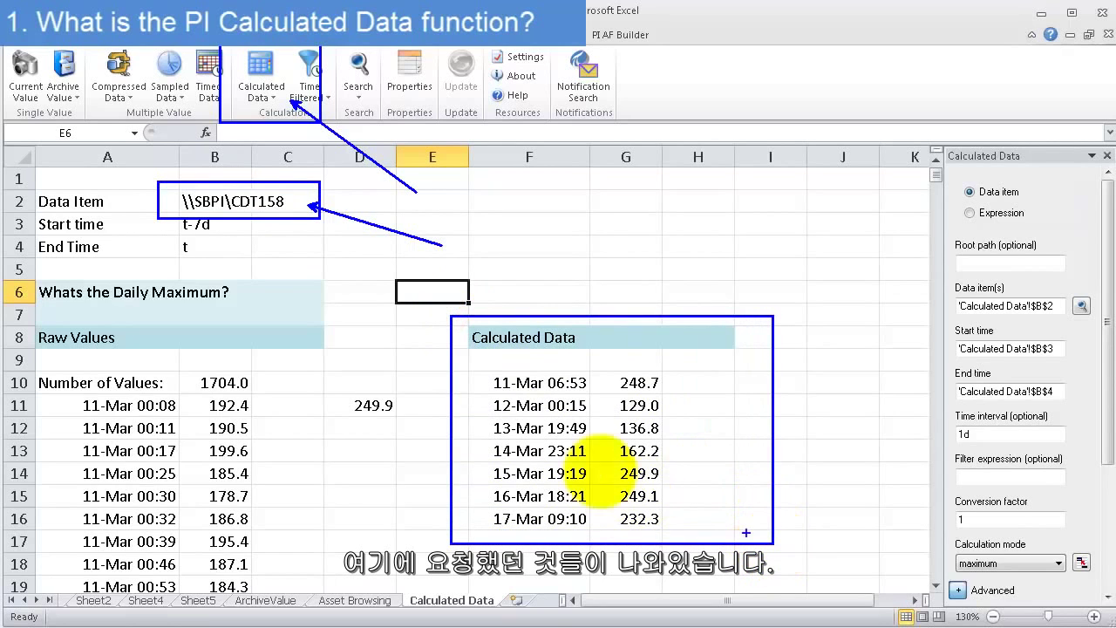
{"action": "left_click_drag", "start_coordinate": [60, 302], "coordinate": [191, 307]}
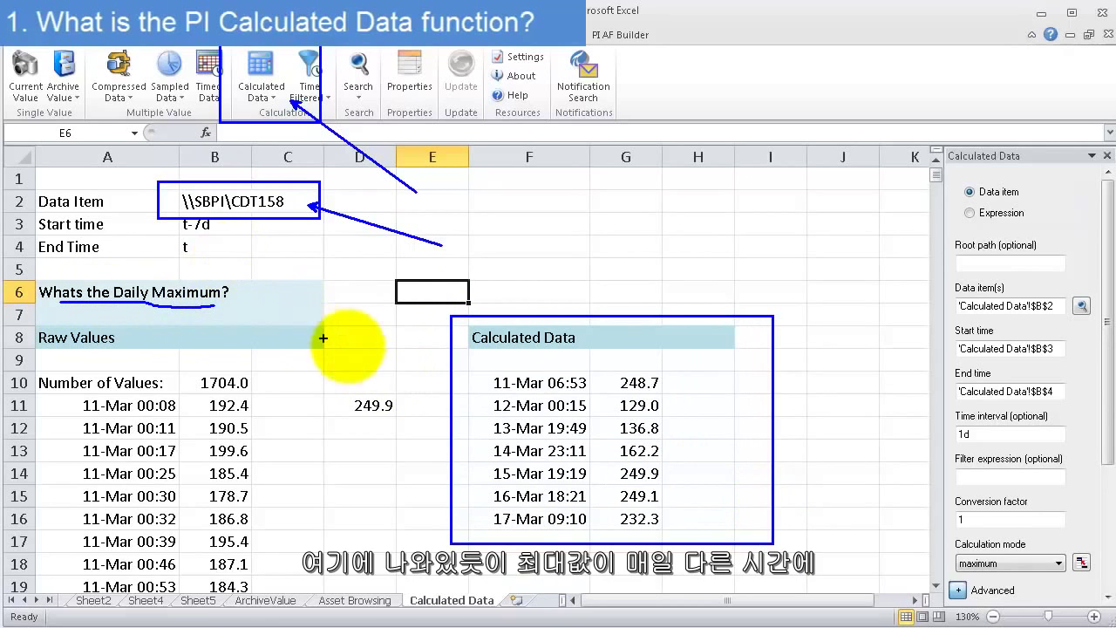
{"action": "mouse_move", "coordinate": [454, 373]}
{"action": "left_mouse_down"}
{"action": "mouse_move", "coordinate": [484, 383]}
{"action": "mouse_move", "coordinate": [485, 452]}
{"action": "left_mouse_up"}
{"action": "mouse_move", "coordinate": [535, 366]}
{"action": "left_mouse_down"}
{"action": "mouse_move", "coordinate": [583, 598]}
{"action": "mouse_move", "coordinate": [599, 534]}
{"action": "left_mouse_up"}
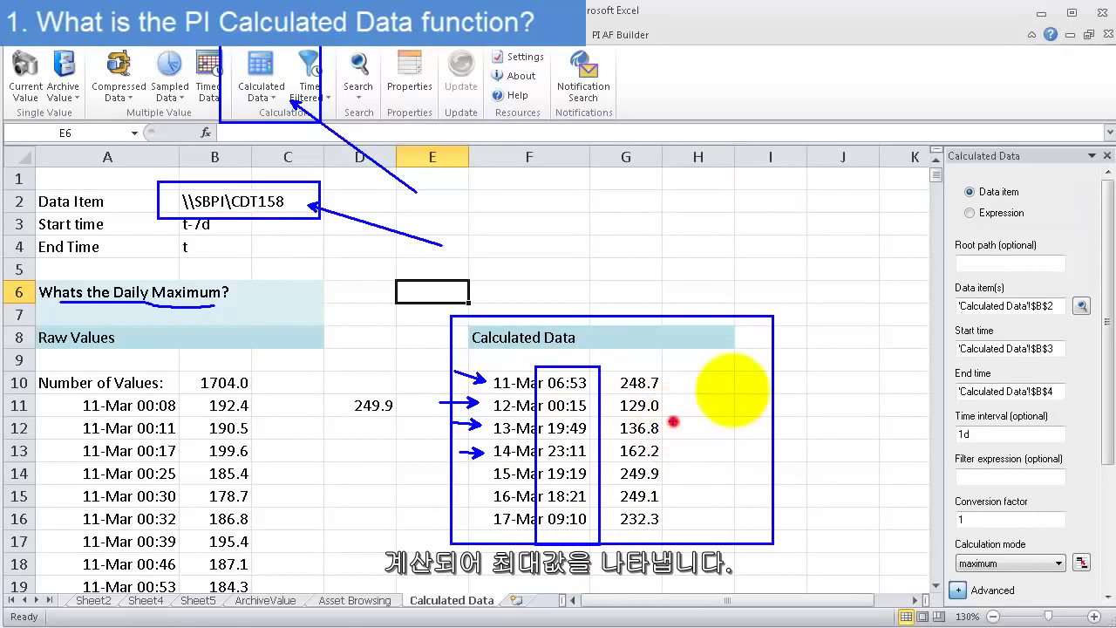
{"action": "left_click_drag", "start_coordinate": [777, 372], "coordinate": [676, 421]}
{"action": "key", "text": "Escape"}
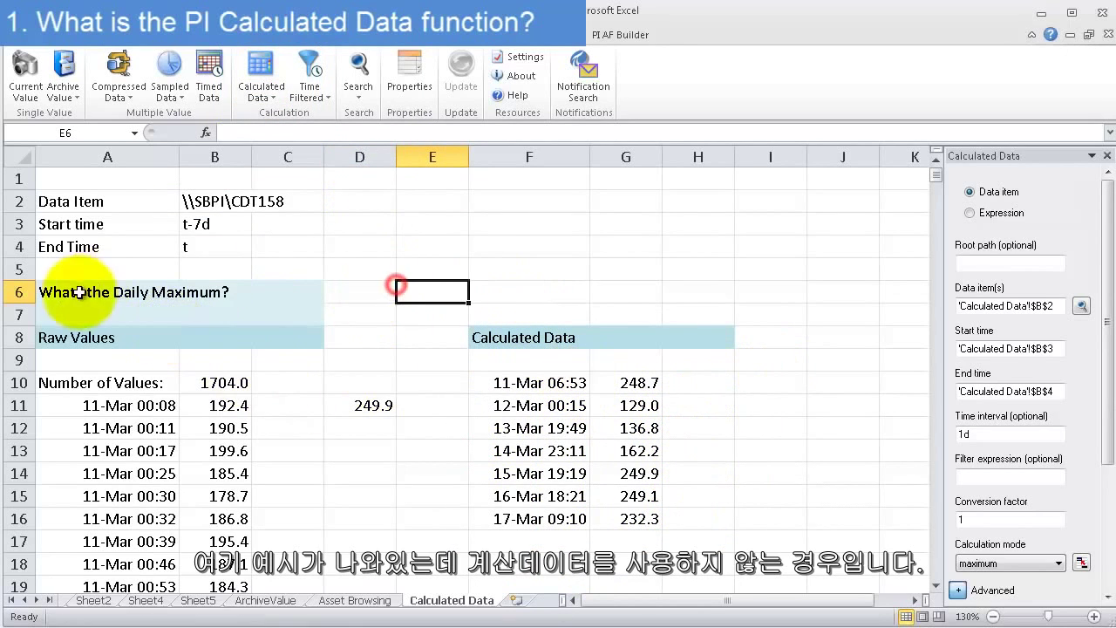
- Examine the Raw Values and Calculated Data blocks and the compressed data settings behind the raw values
{"action": "left_click", "coordinate": [87, 337]}
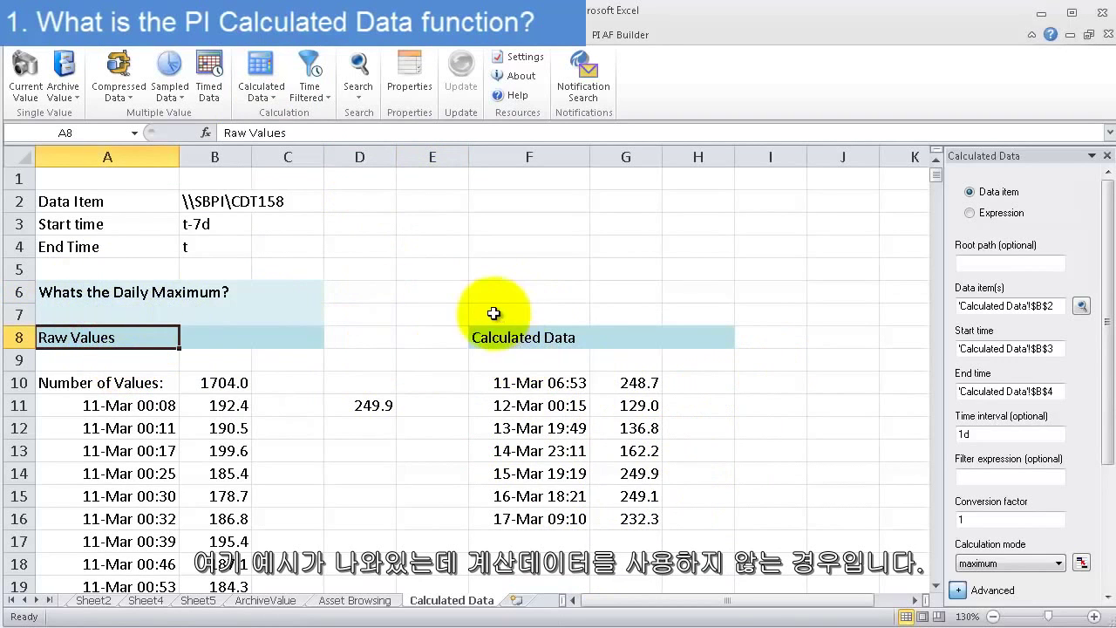
{"action": "left_click_drag", "start_coordinate": [475, 300], "coordinate": [715, 505]}
{"action": "left_click", "coordinate": [408, 290]}
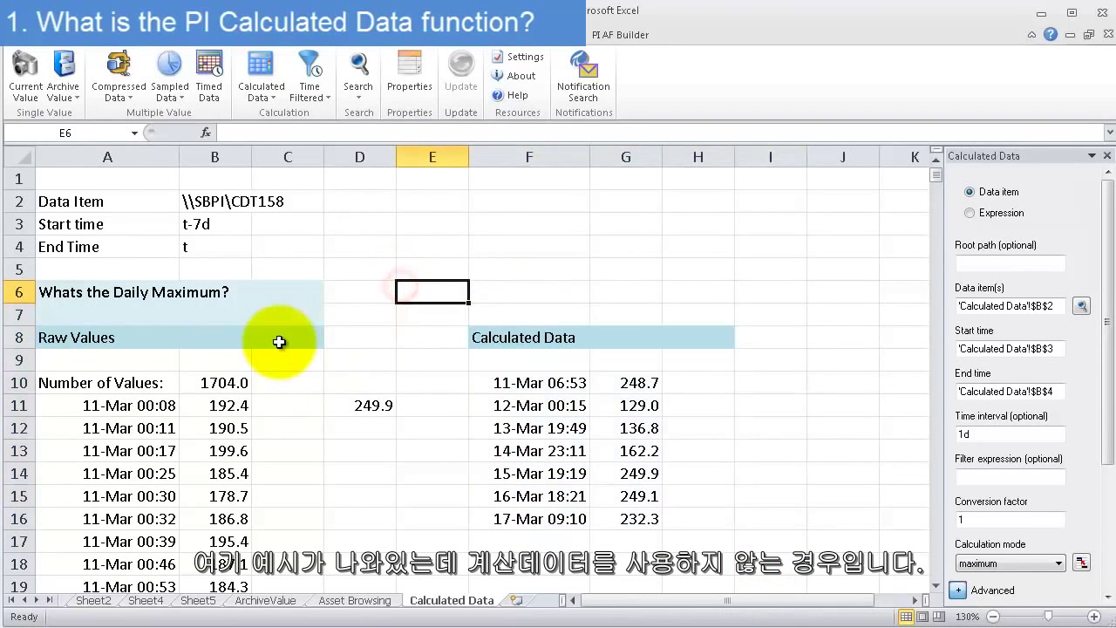
{"action": "left_click", "coordinate": [170, 405]}
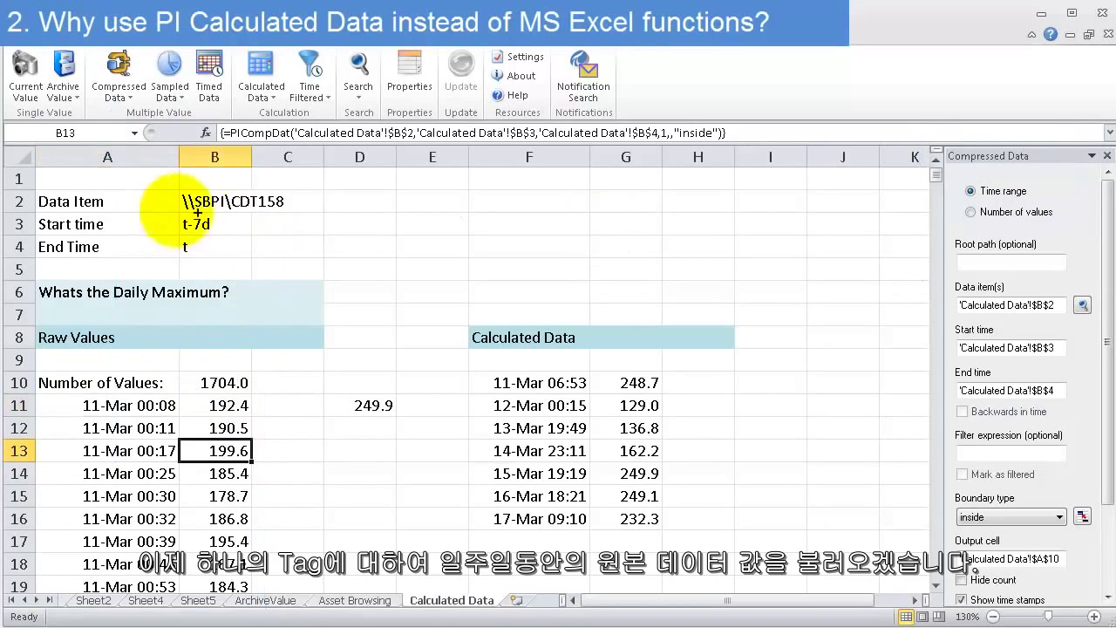
{"action": "mouse_move", "coordinate": [159, 208]}
{"action": "left_mouse_down"}
{"action": "mouse_move", "coordinate": [244, 242]}
{"action": "mouse_move", "coordinate": [270, 268]}
{"action": "left_mouse_up"}
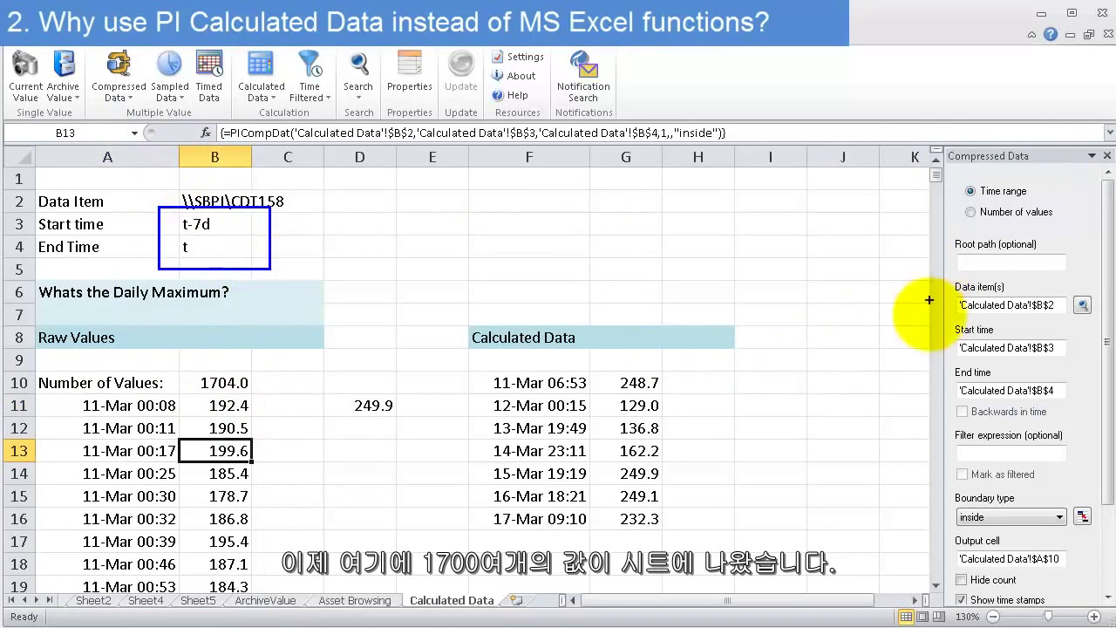
{"action": "left_click_drag", "start_coordinate": [931, 320], "coordinate": [1084, 420]}
{"action": "left_click_drag", "start_coordinate": [233, 375], "coordinate": [400, 276]}
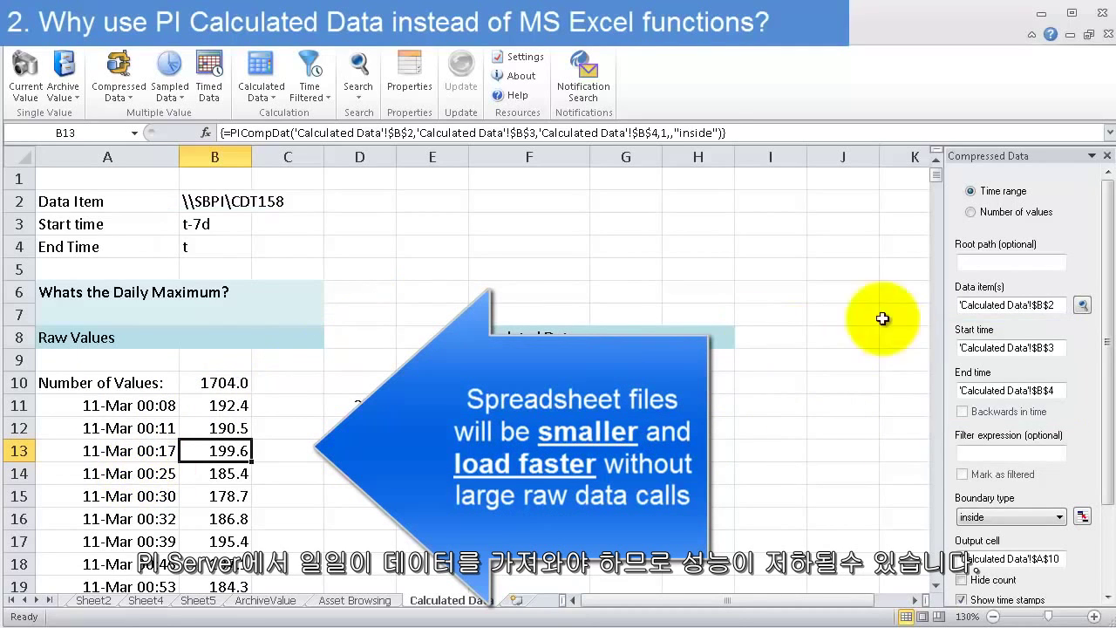
- Inspect the MAX formula in cell D11 that computes the maximum of the raw values
{"action": "left_click", "coordinate": [276, 408]}
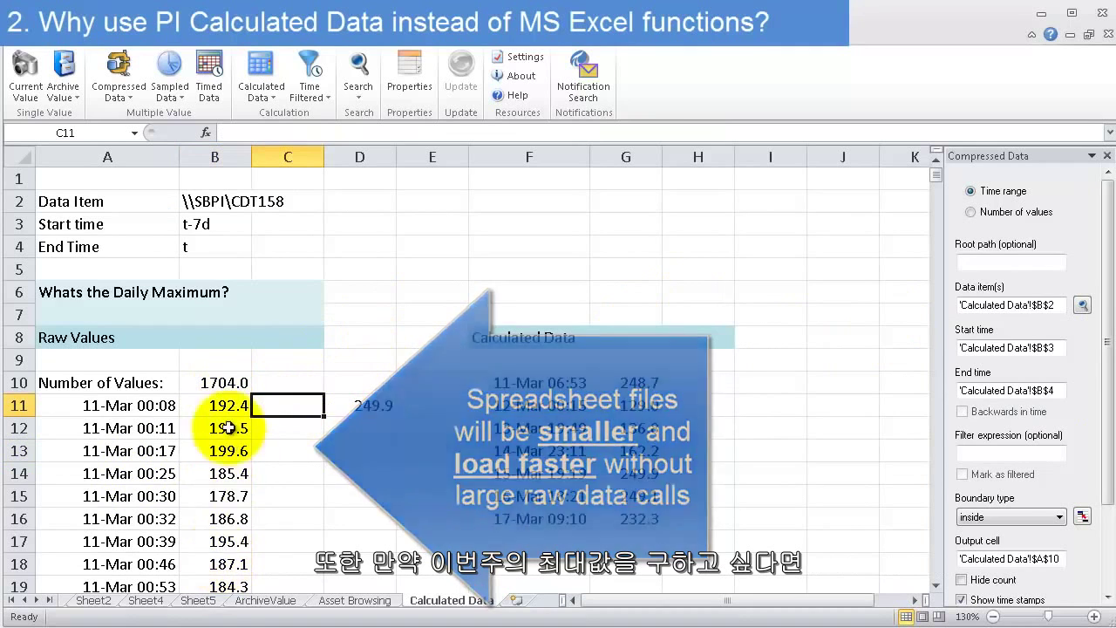
{"action": "left_click", "coordinate": [349, 405]}
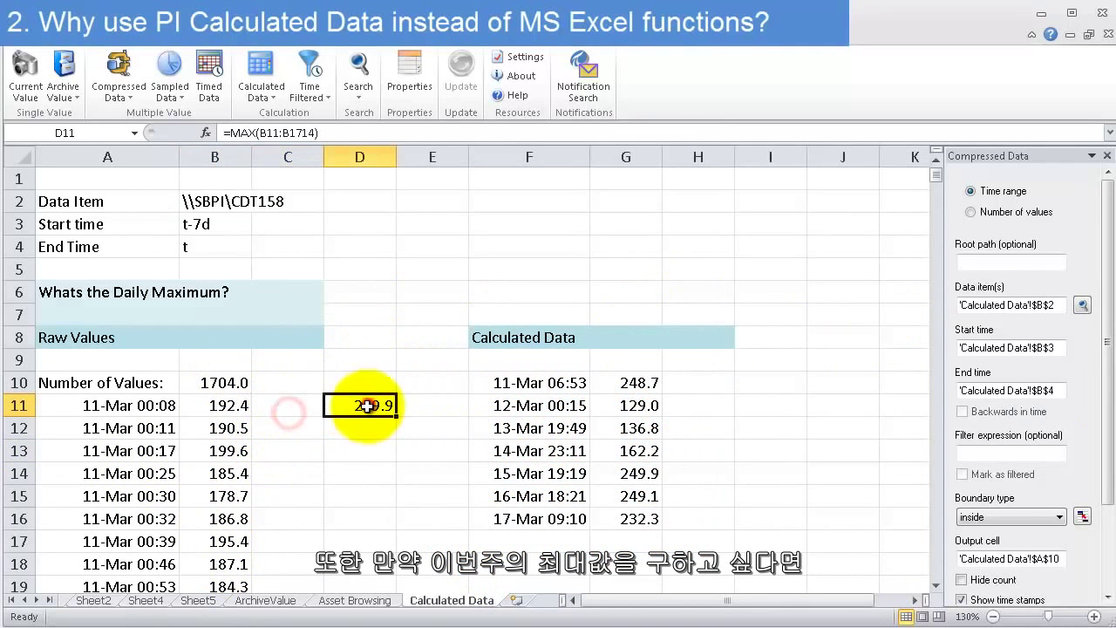
{"action": "double_click", "coordinate": [359, 405]}
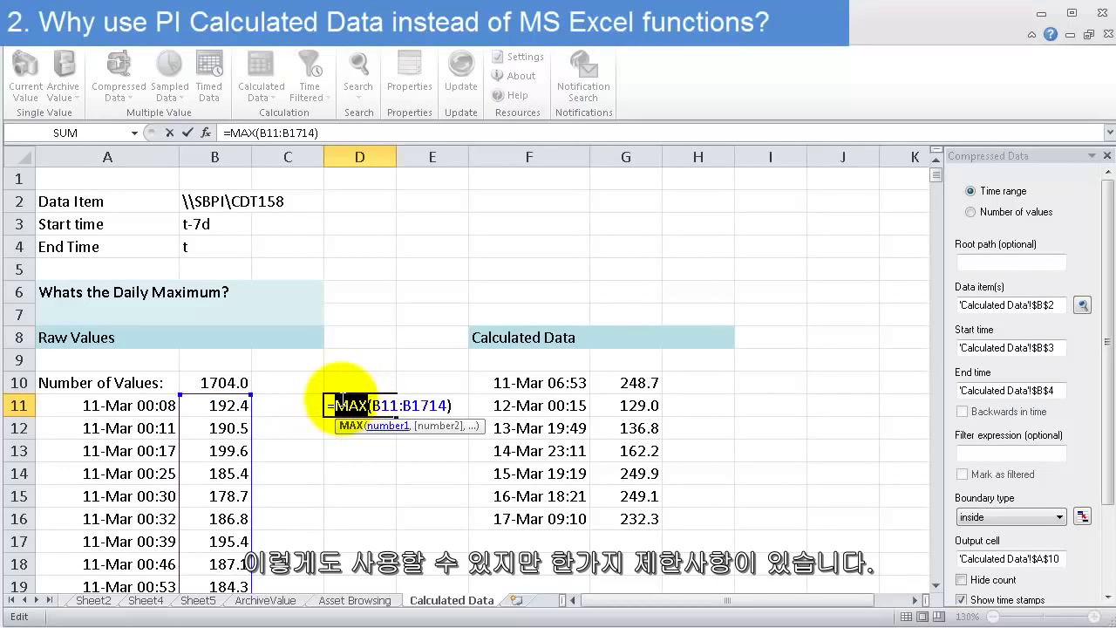
{"action": "key", "text": "Return"}
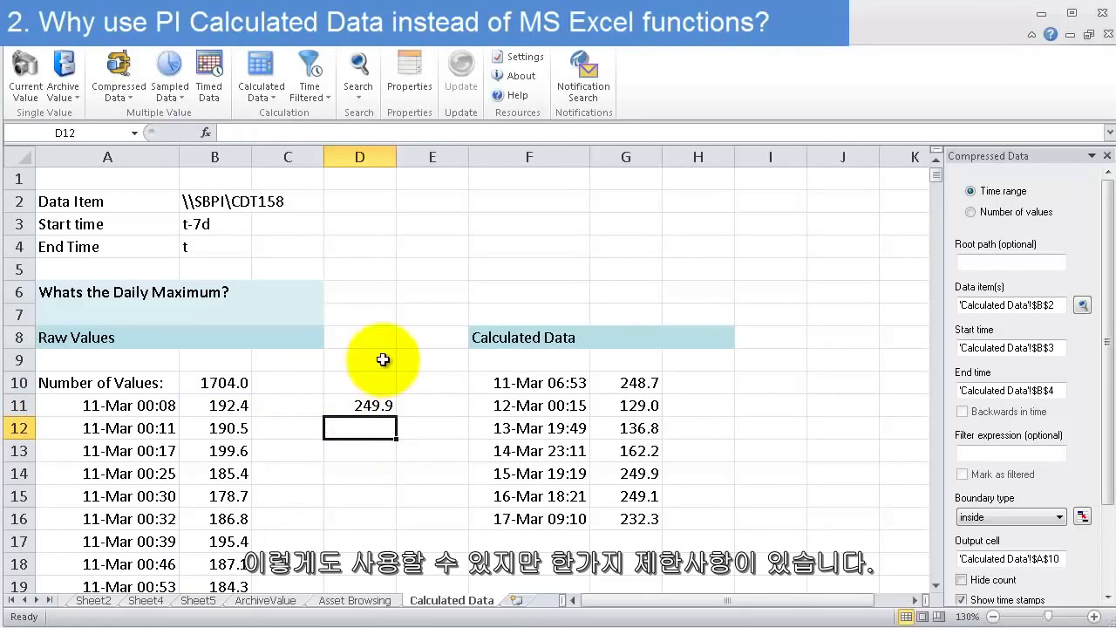
{"action": "left_click_drag", "start_coordinate": [320, 380], "coordinate": [427, 434]}
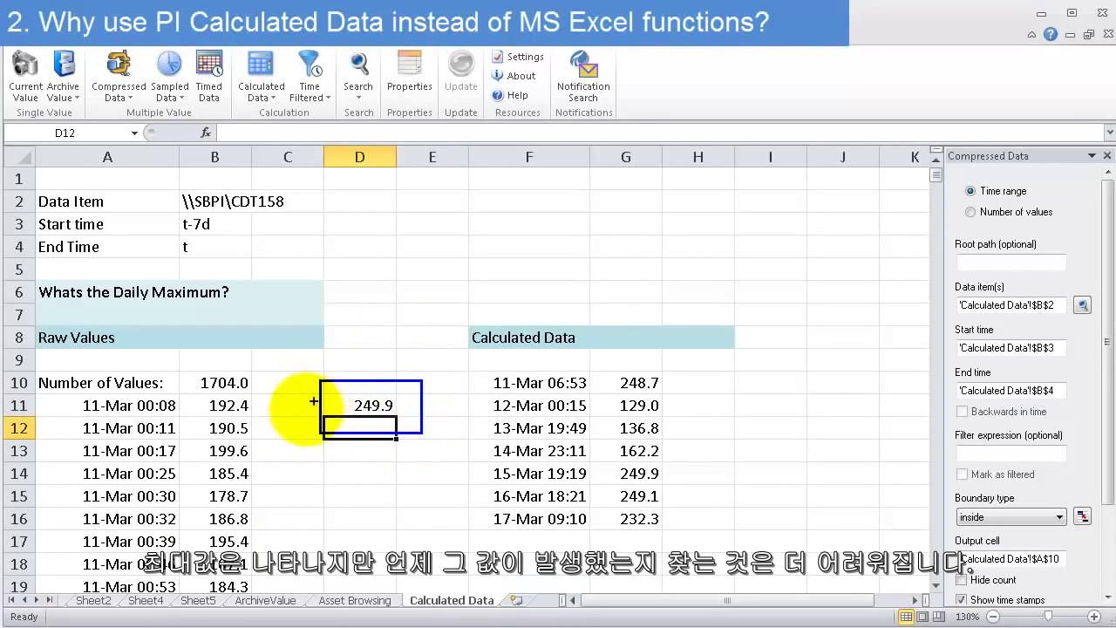
{"action": "left_click_drag", "start_coordinate": [247, 494], "coordinate": [318, 394]}
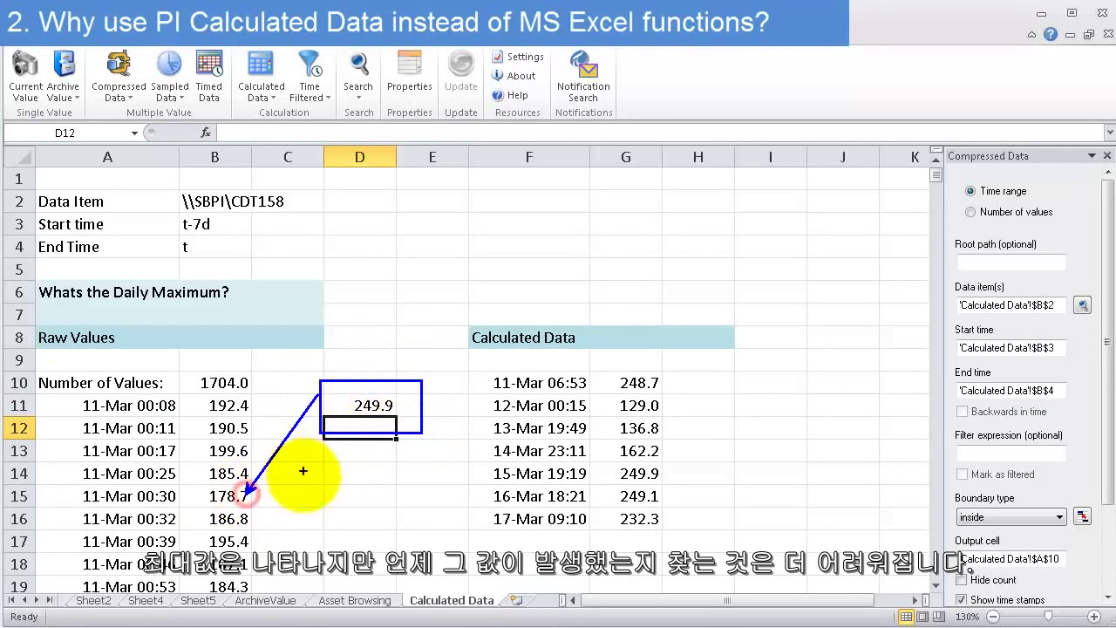
{"action": "left_click_drag", "start_coordinate": [191, 387], "coordinate": [260, 601]}
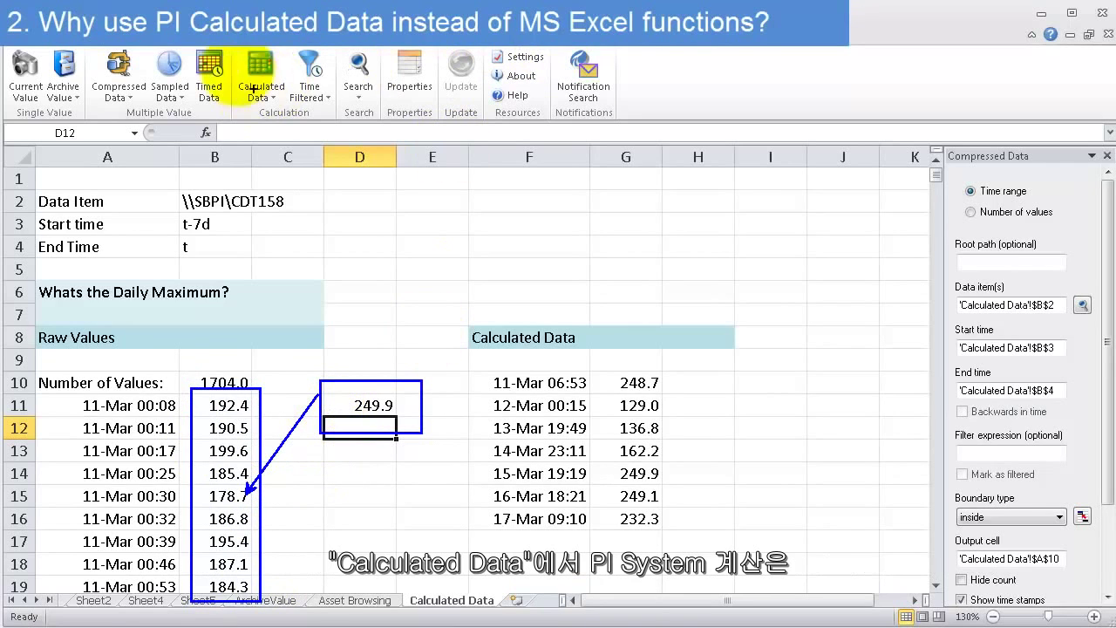
{"action": "left_click_drag", "start_coordinate": [206, 46], "coordinate": [321, 127]}
{"action": "left_click_drag", "start_coordinate": [261, 57], "coordinate": [442, 296]}
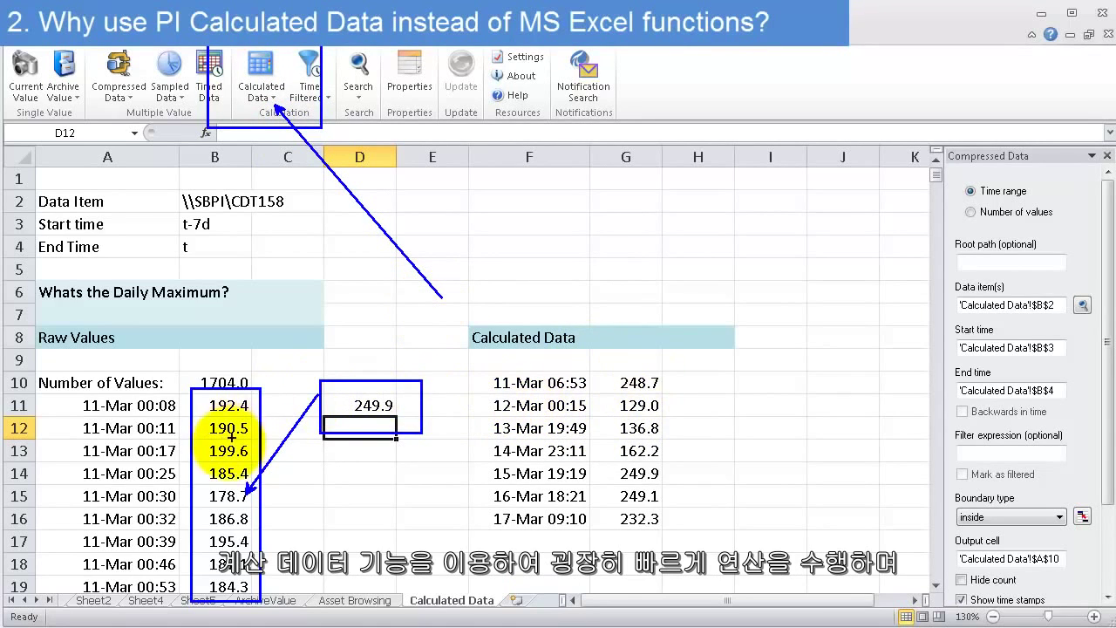
{"action": "key", "text": "Escape"}
- Change the time interval of the Calculated Data query starting in F10 to 7d
{"action": "left_click", "coordinate": [561, 427]}
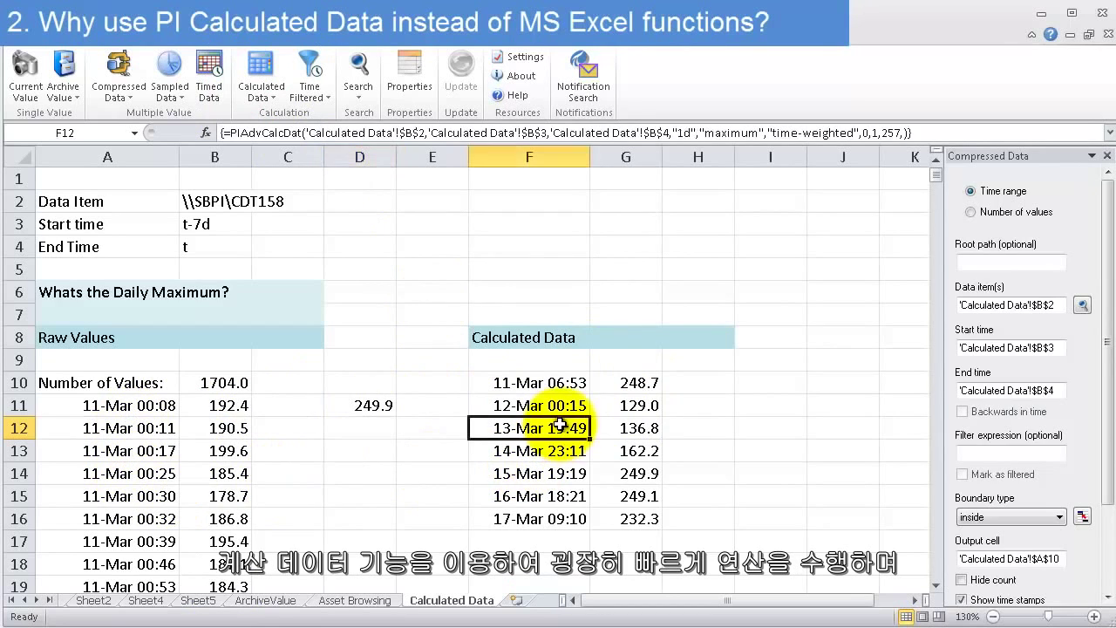
{"action": "left_click", "coordinate": [604, 406]}
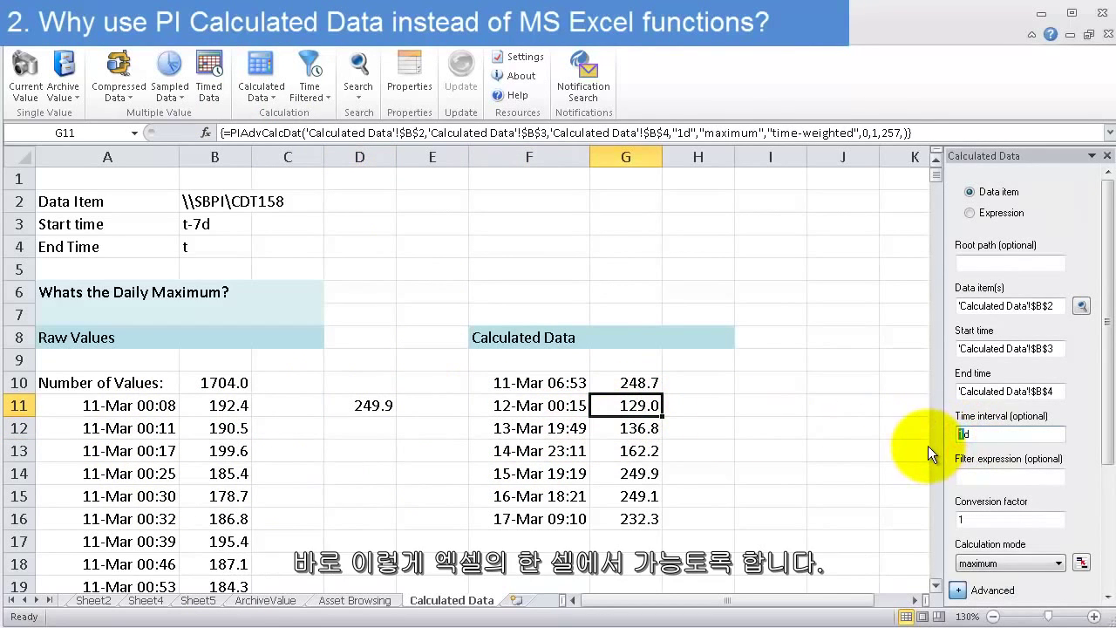
{"action": "type", "text": "7"}
{"action": "key", "text": "Return"}
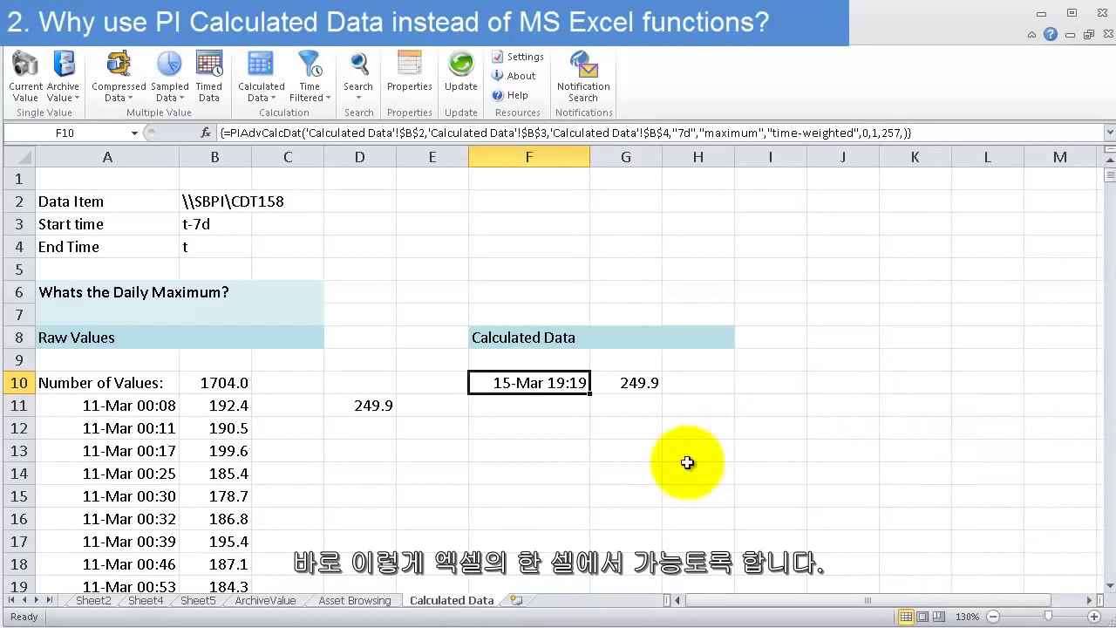
{"action": "left_click_drag", "start_coordinate": [445, 361], "coordinate": [710, 422]}
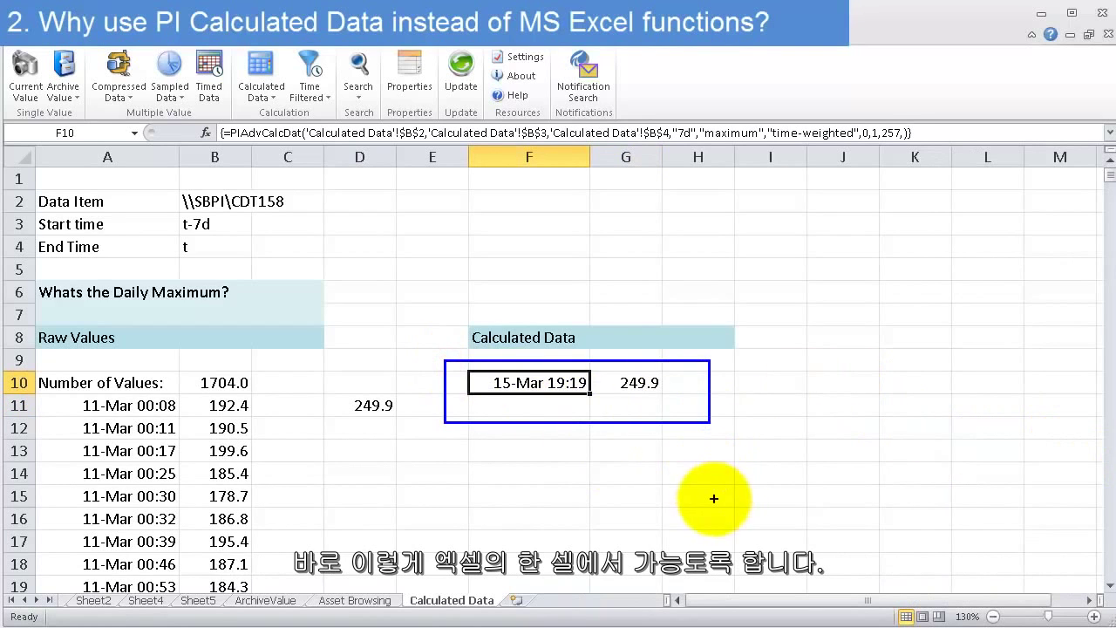
{"action": "left_click_drag", "start_coordinate": [550, 399], "coordinate": [516, 483]}
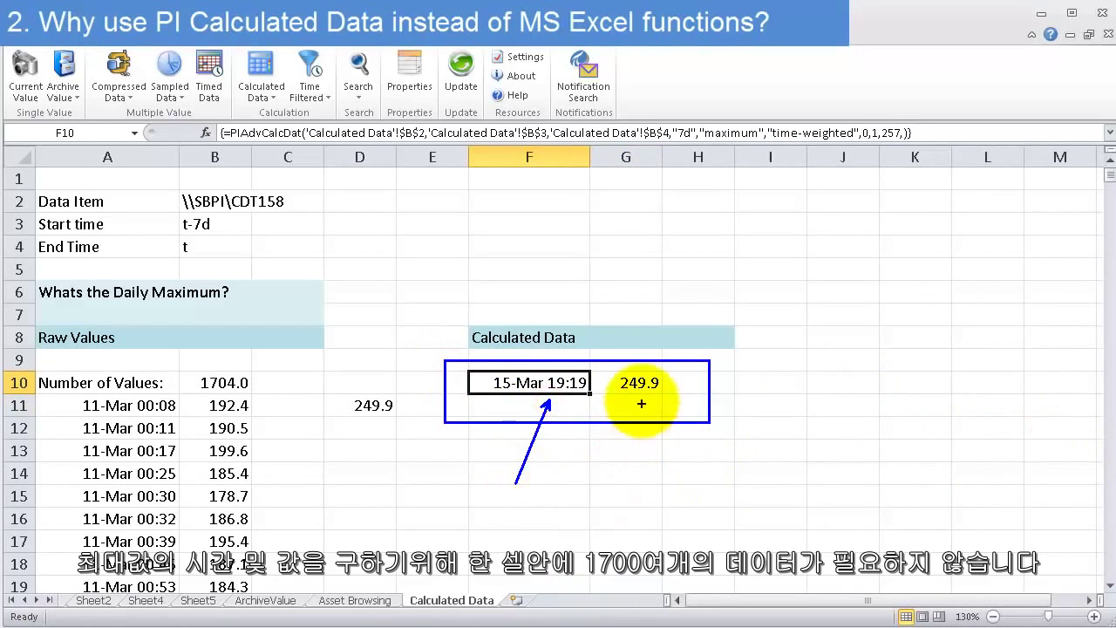
{"action": "left_click_drag", "start_coordinate": [640, 404], "coordinate": [623, 495]}
{"action": "mouse_move", "coordinate": [26, 363]}
{"action": "left_mouse_down"}
{"action": "mouse_move", "coordinate": [271, 562]}
{"action": "mouse_move", "coordinate": [266, 603]}
{"action": "left_mouse_up"}
{"action": "left_click_drag", "start_coordinate": [317, 380], "coordinate": [415, 433]}
{"action": "left_click_drag", "start_coordinate": [353, 391], "coordinate": [416, 296]}
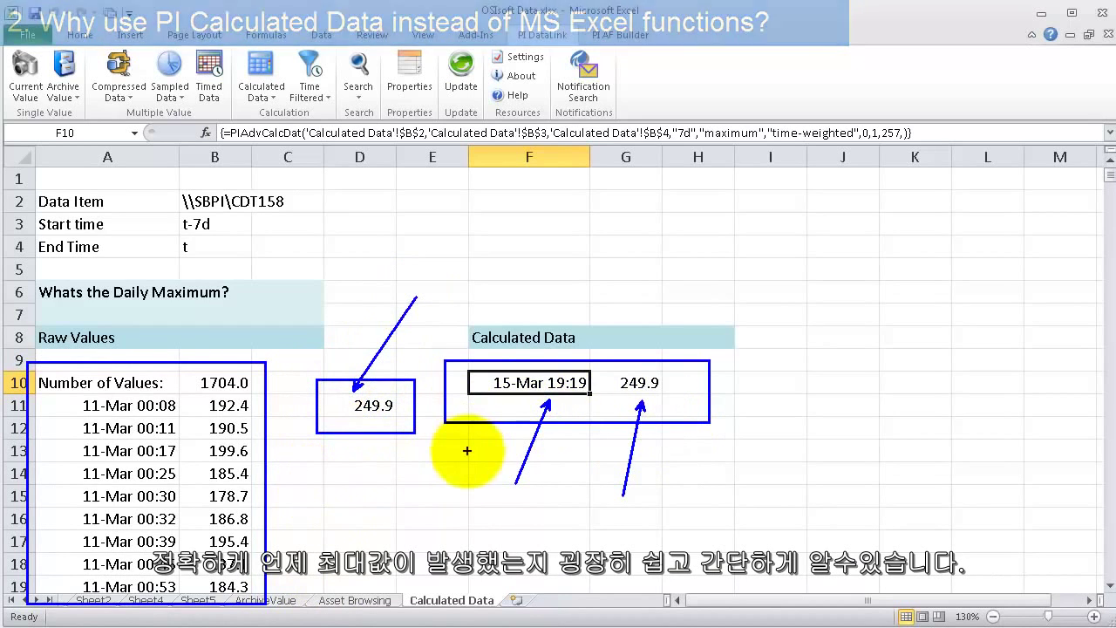
{"action": "key", "text": "e"}
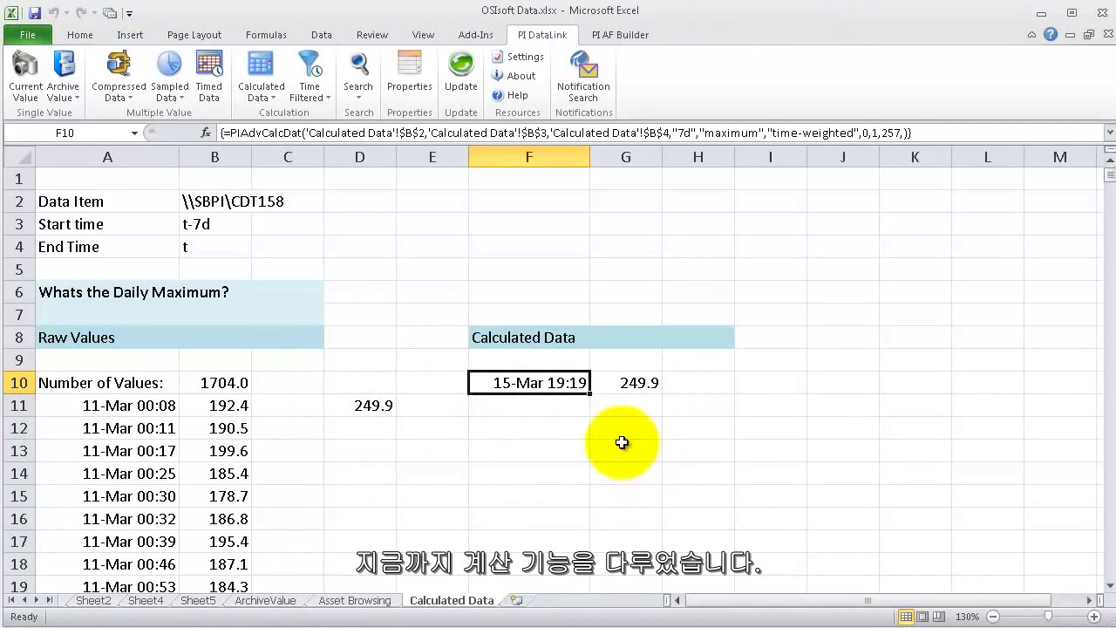
- Clear all sheet contents from row 9 downward, below the Raw Values and Calculated Data headings
{"action": "left_click_drag", "start_coordinate": [16, 360], "coordinate": [34, 391]}
{"action": "key", "text": "ctrl+shift+Down"}
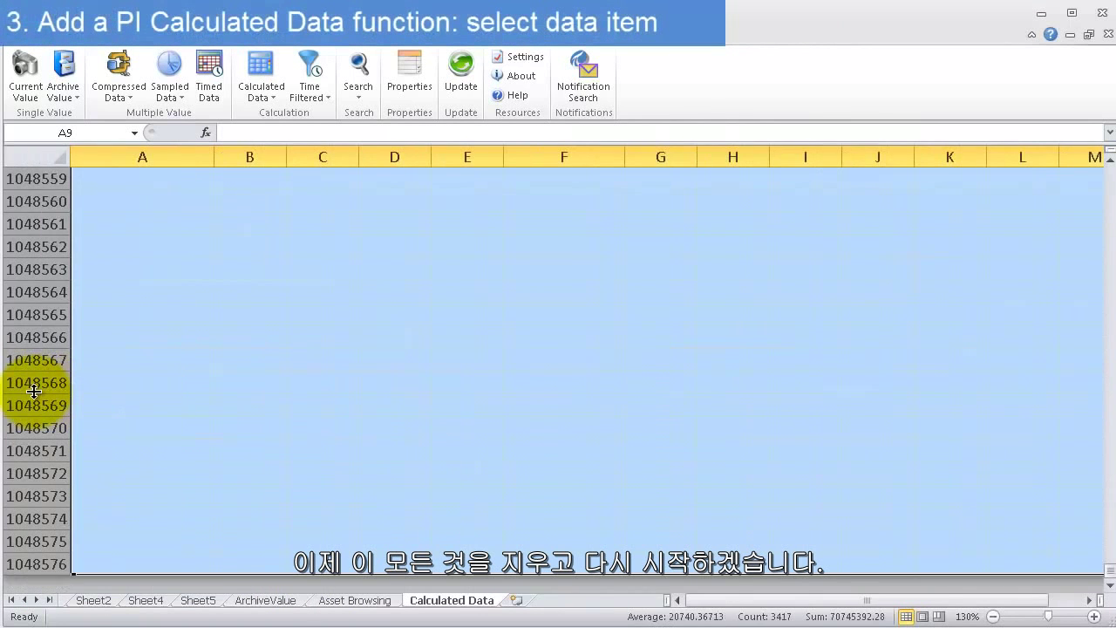
{"action": "key", "text": "Delete"}
{"action": "left_click", "coordinate": [216, 312]}
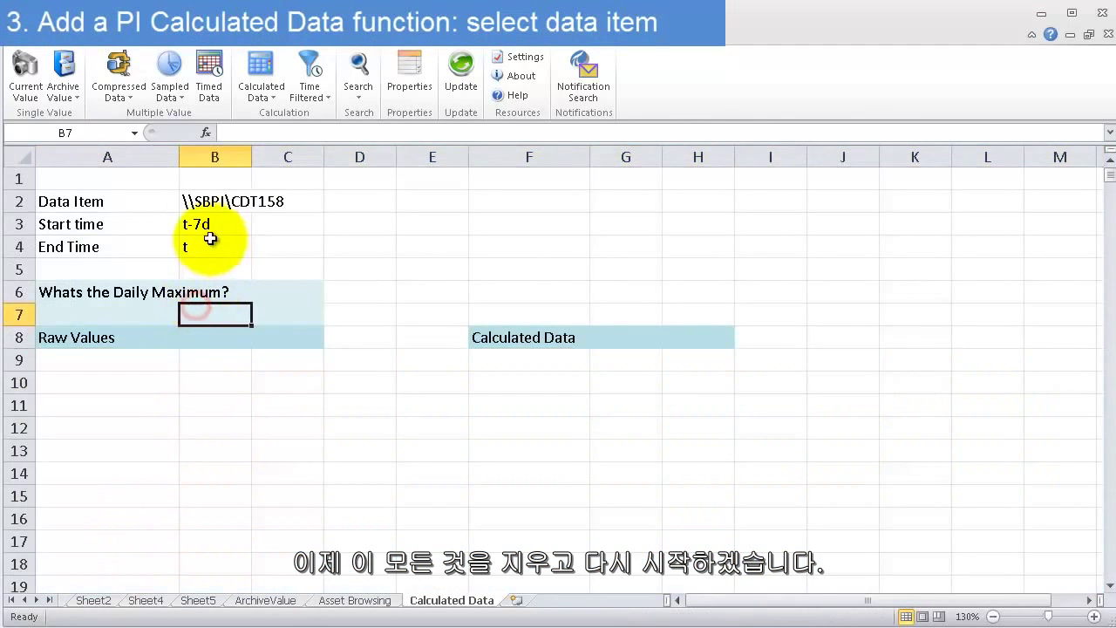
- Clear the data item, start time and end time entries in cells B2 to B4
{"action": "left_click_drag", "start_coordinate": [200, 203], "coordinate": [219, 251]}
{"action": "key", "text": "Delete"}
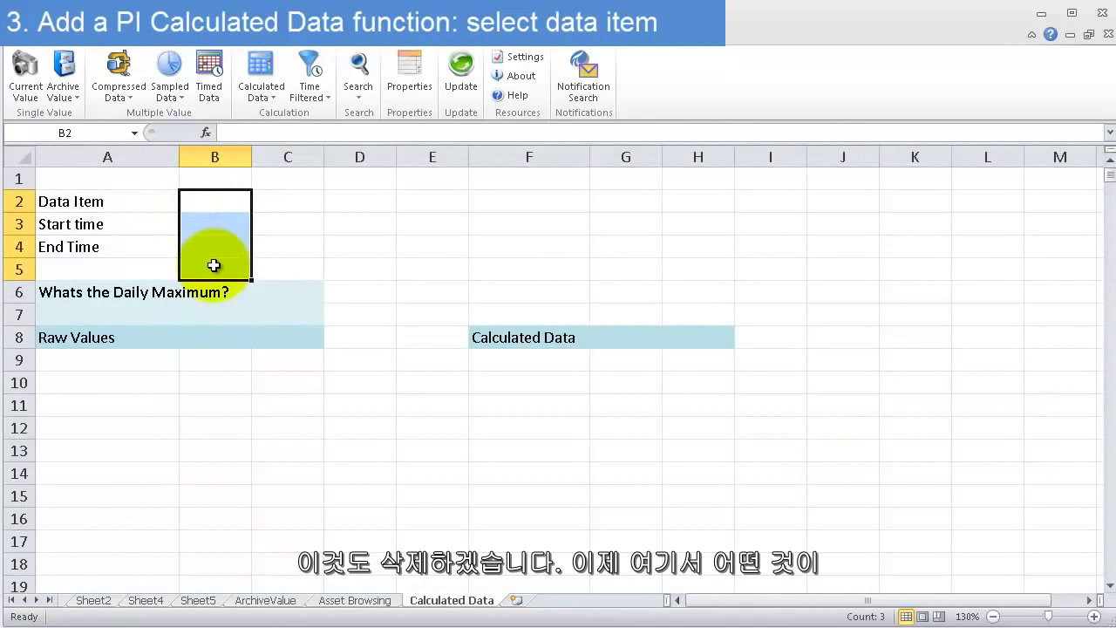
{"action": "left_click", "coordinate": [133, 252]}
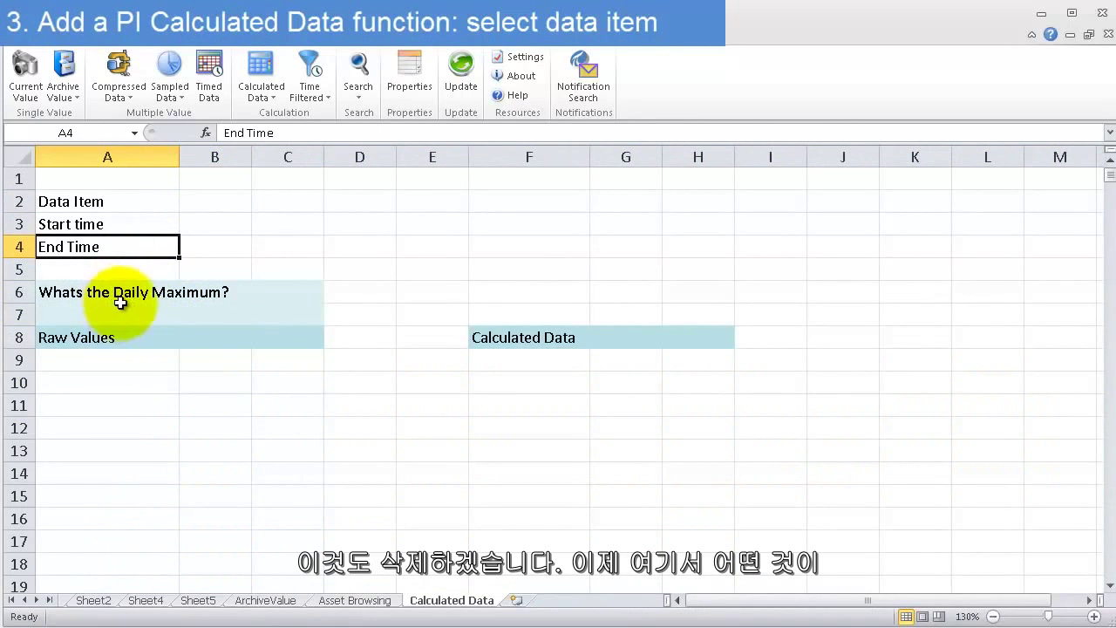
{"action": "left_click", "coordinate": [224, 272]}
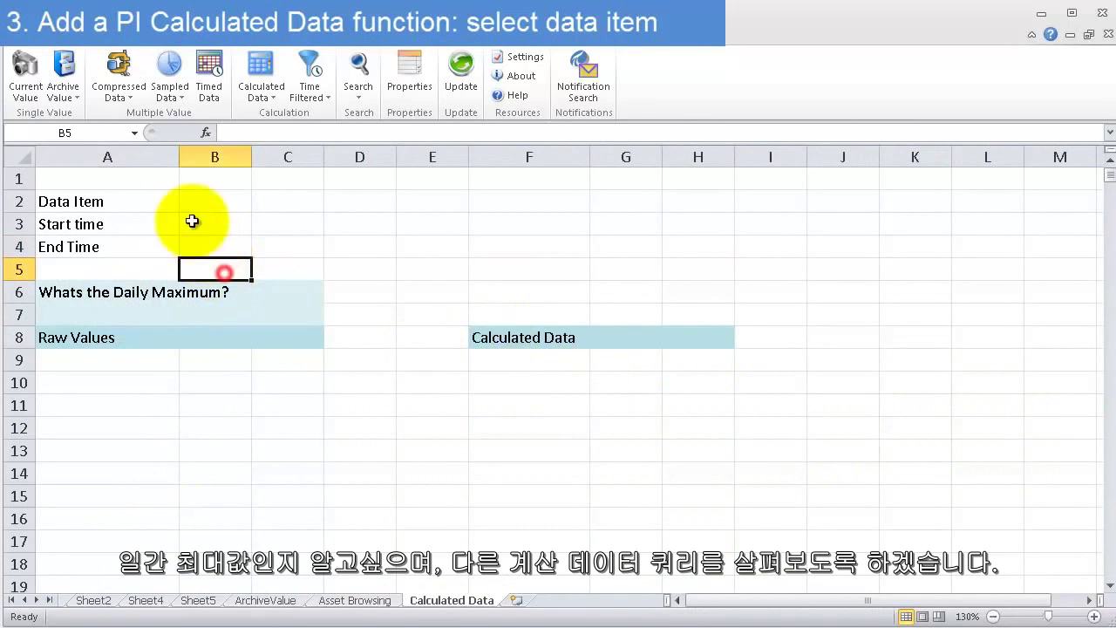
- Search the SBPI server for the tag cdt158 and insert the data item \\SBPI\CDT158 into cell B2
{"action": "left_click", "coordinate": [207, 200]}
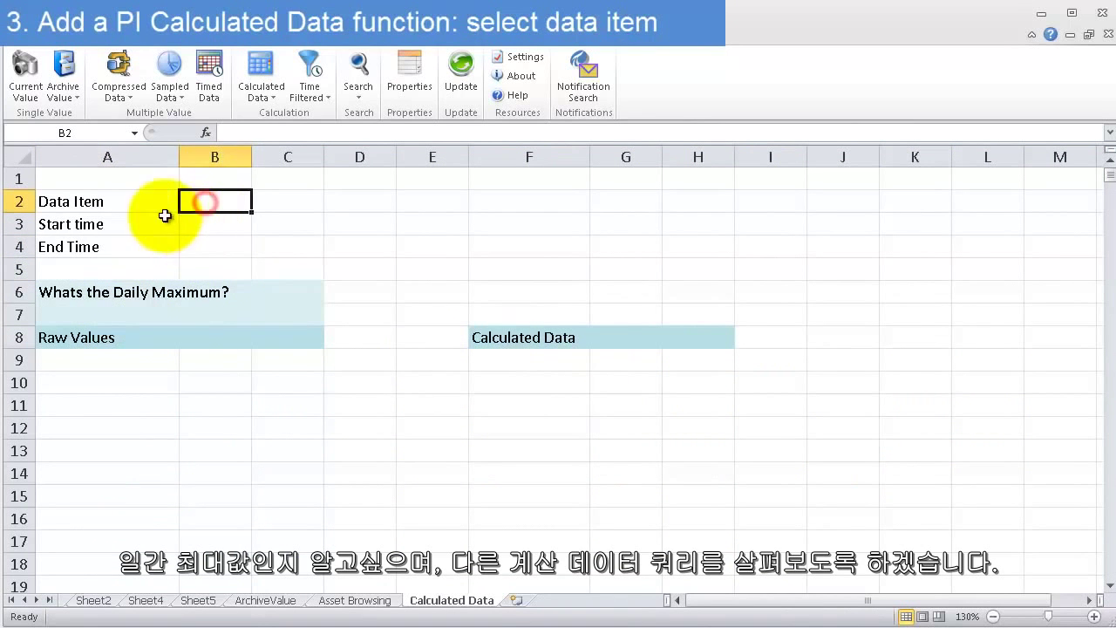
{"action": "left_click", "coordinate": [355, 61]}
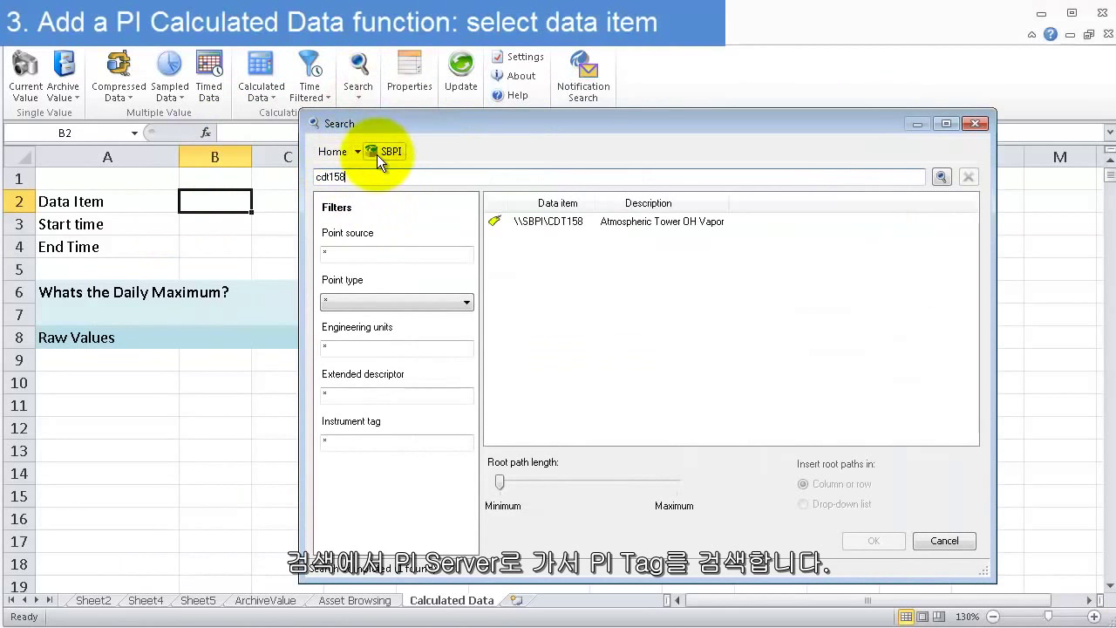
{"action": "left_click", "coordinate": [334, 152]}
{"action": "left_click", "coordinate": [325, 336]}
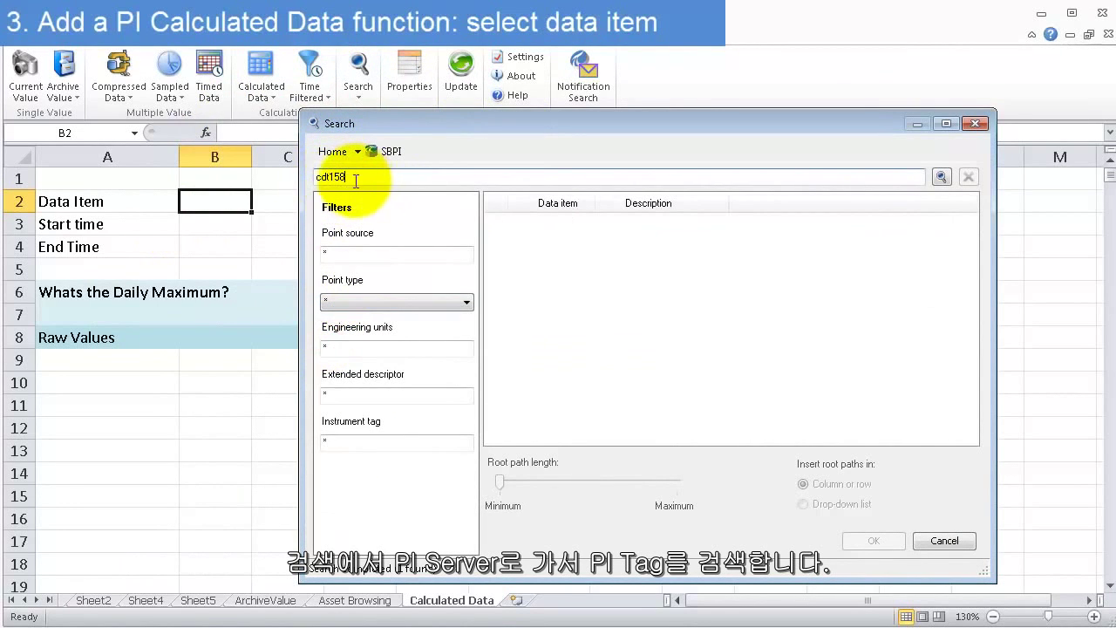
{"action": "left_click", "coordinate": [939, 173]}
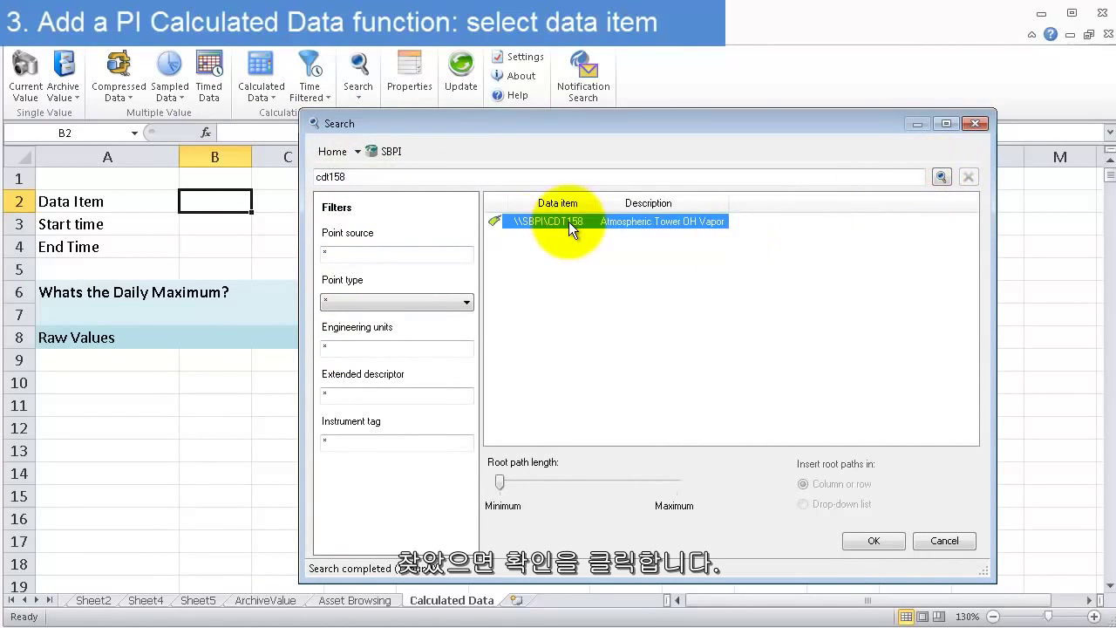
{"action": "left_click", "coordinate": [863, 529]}
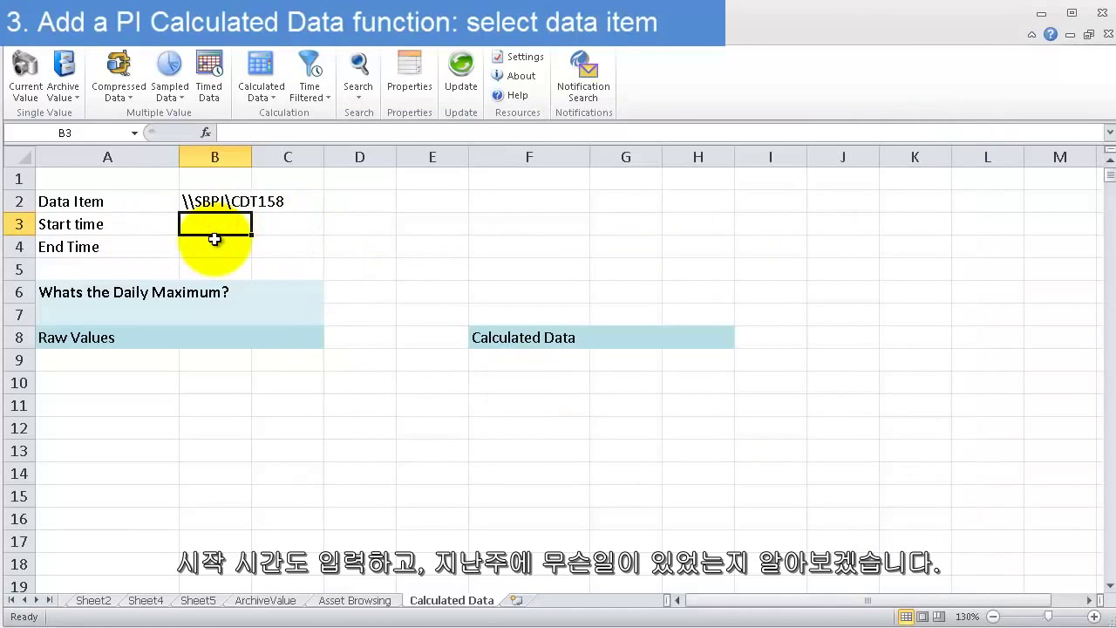
- Enter t-7d as the start time in cell B3
{"action": "type", "text": "t-7d"}
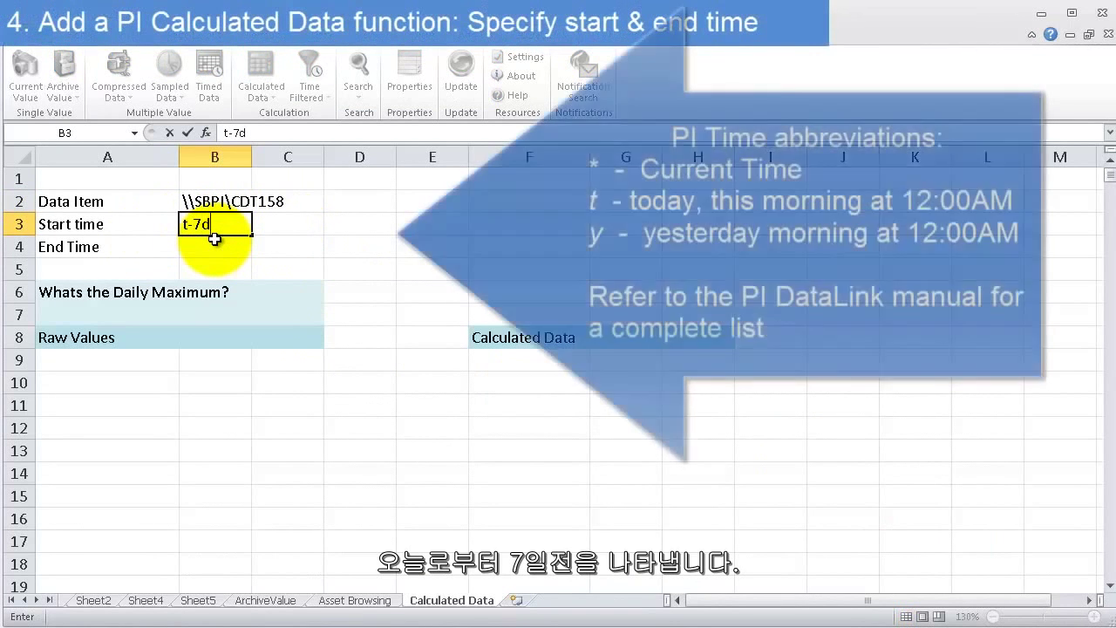
{"action": "key", "text": "Return"}
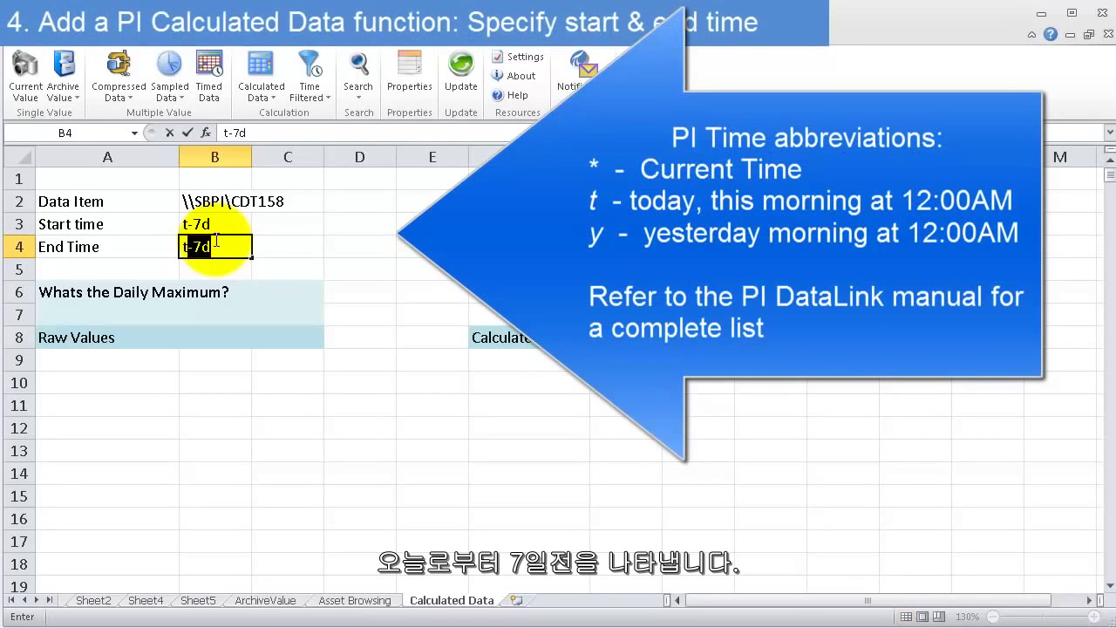
- Enter t as the end time in cell B4
{"action": "type", "text": "t"}
{"action": "key", "text": "Delete"}
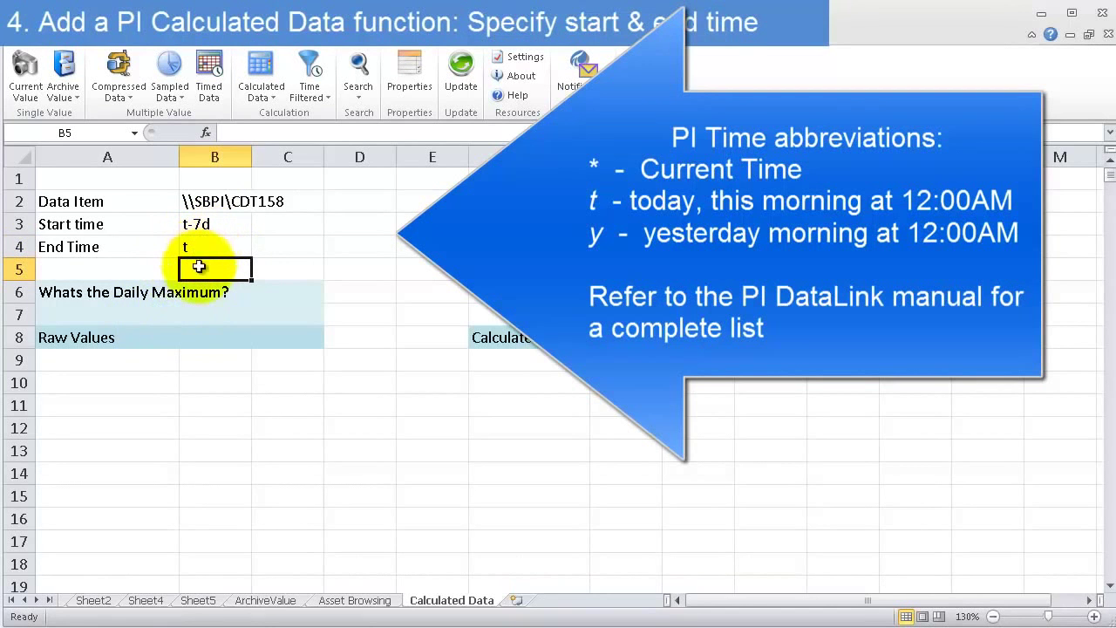
{"action": "left_click", "coordinate": [119, 312]}
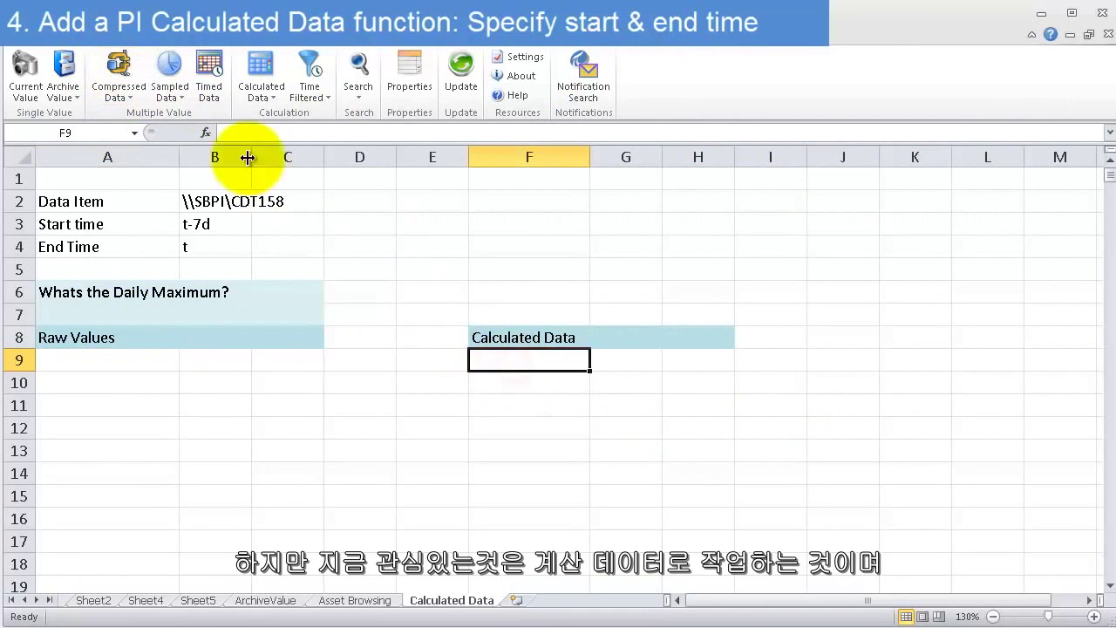
- Start a Calculated Data query for output cell F9, linking the data item to B2, start time to B3 and end time to B4
{"action": "left_click", "coordinate": [258, 68]}
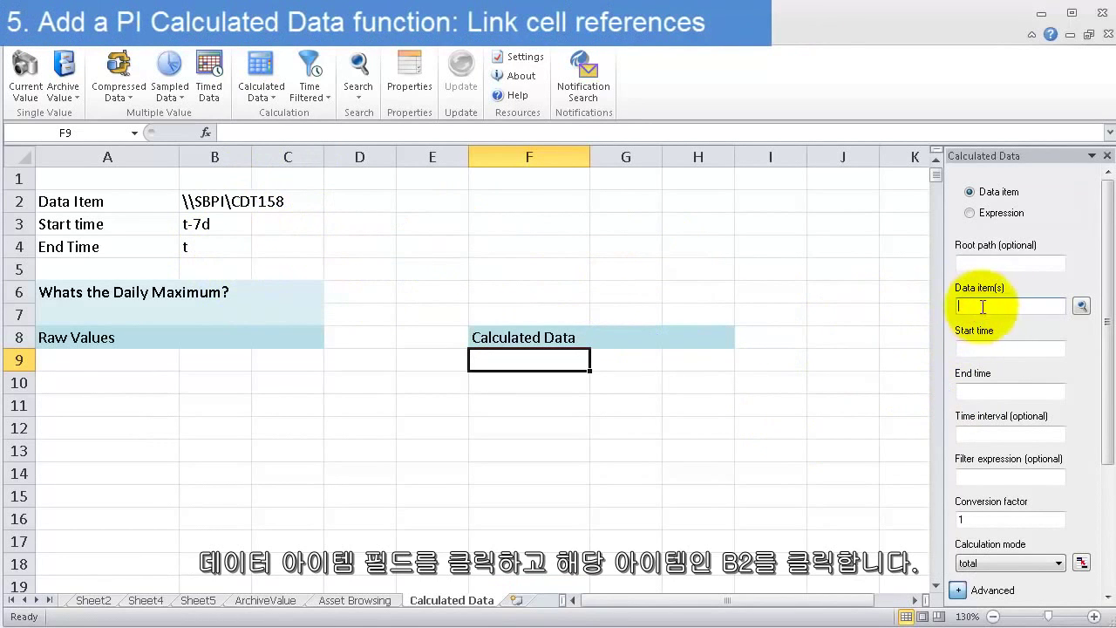
{"action": "left_click", "coordinate": [220, 200]}
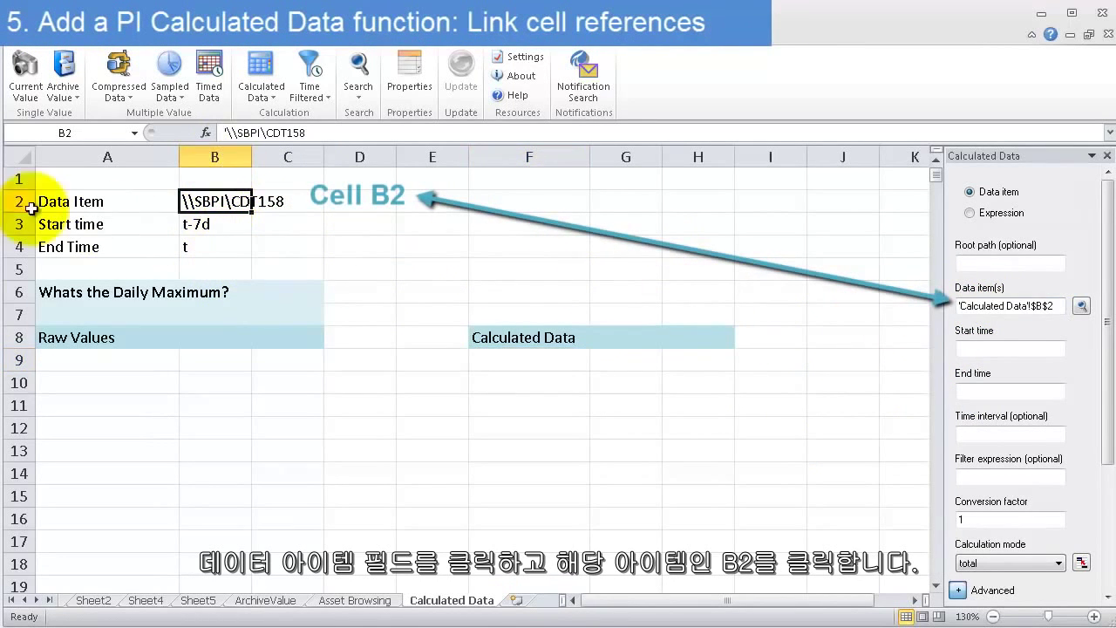
{"action": "left_click", "coordinate": [1018, 351]}
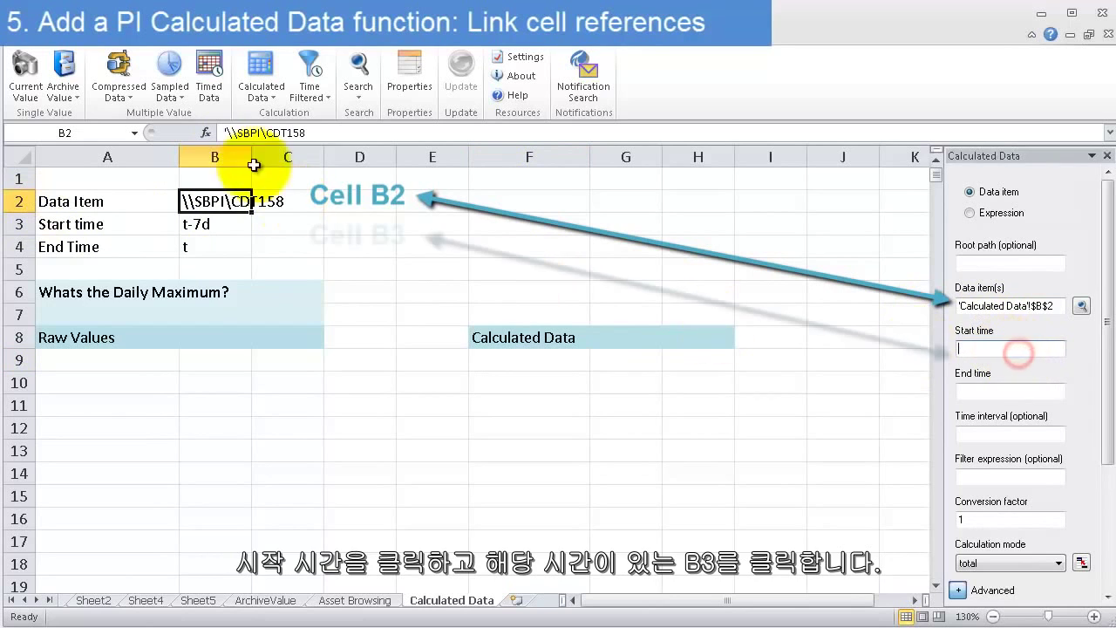
{"action": "left_click", "coordinate": [208, 222]}
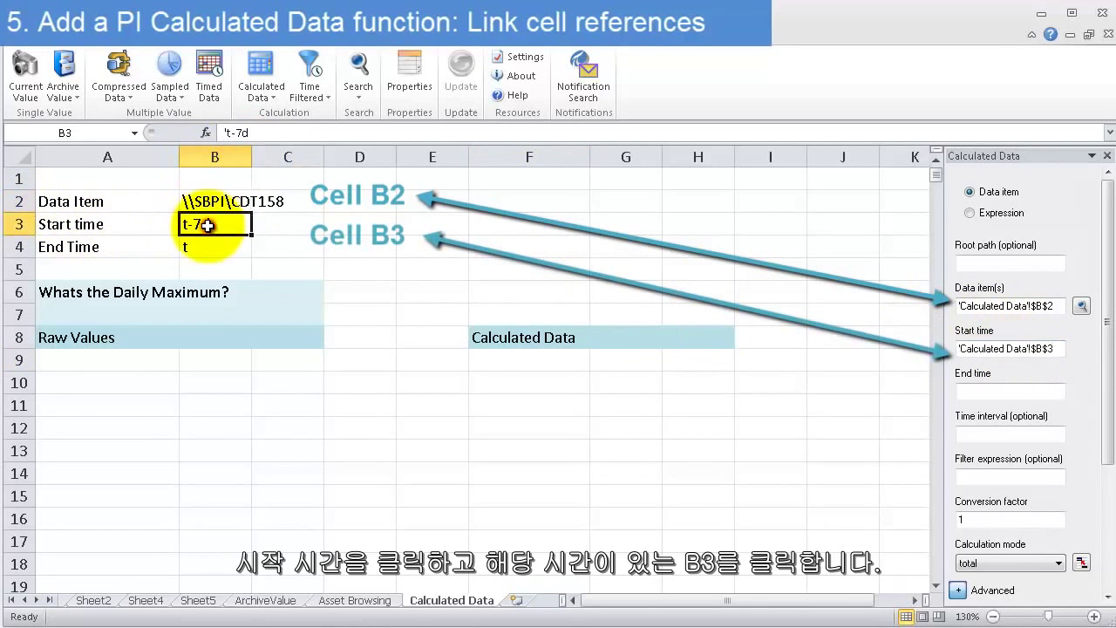
{"action": "left_click", "coordinate": [994, 393]}
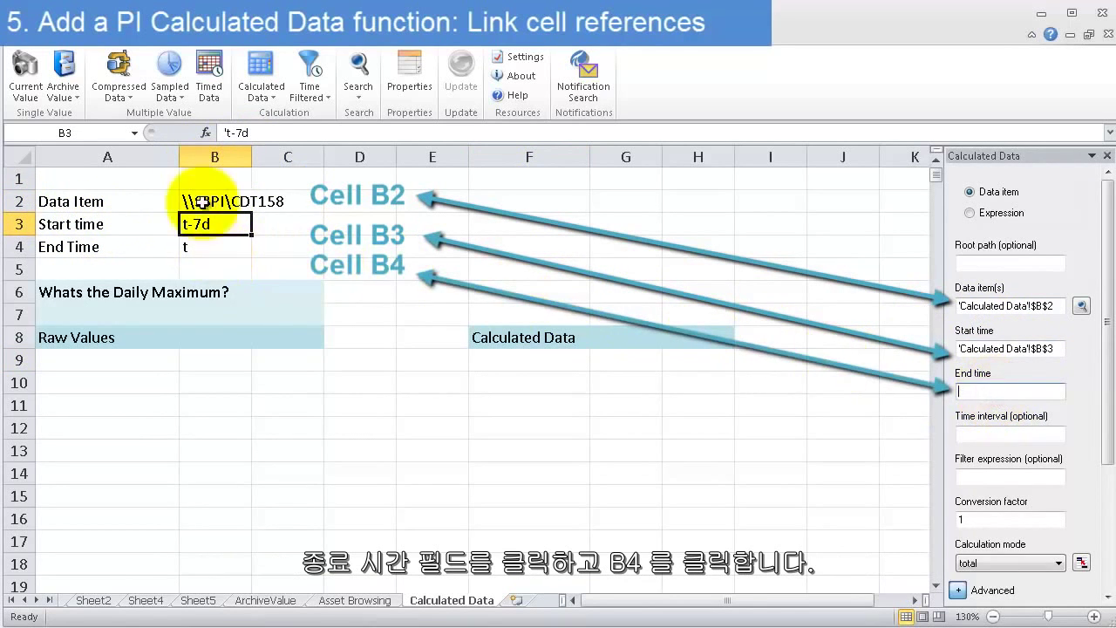
{"action": "left_click", "coordinate": [220, 246]}
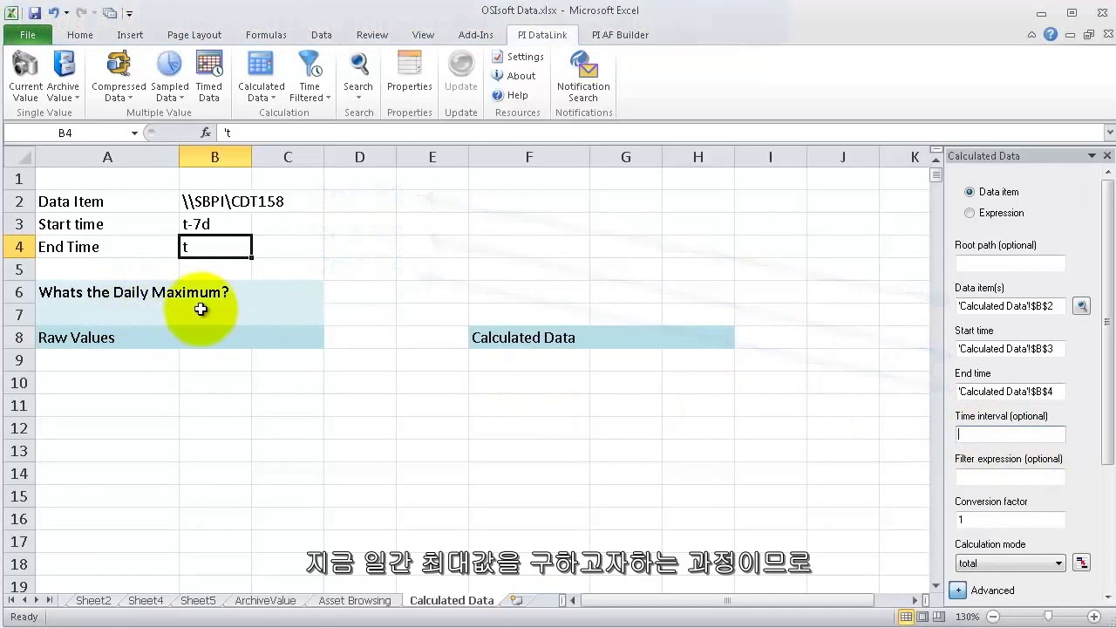
- Set the query's time interval to 1d and its calculation mode to maximum, and apply it
{"action": "type", "text": "1d"}
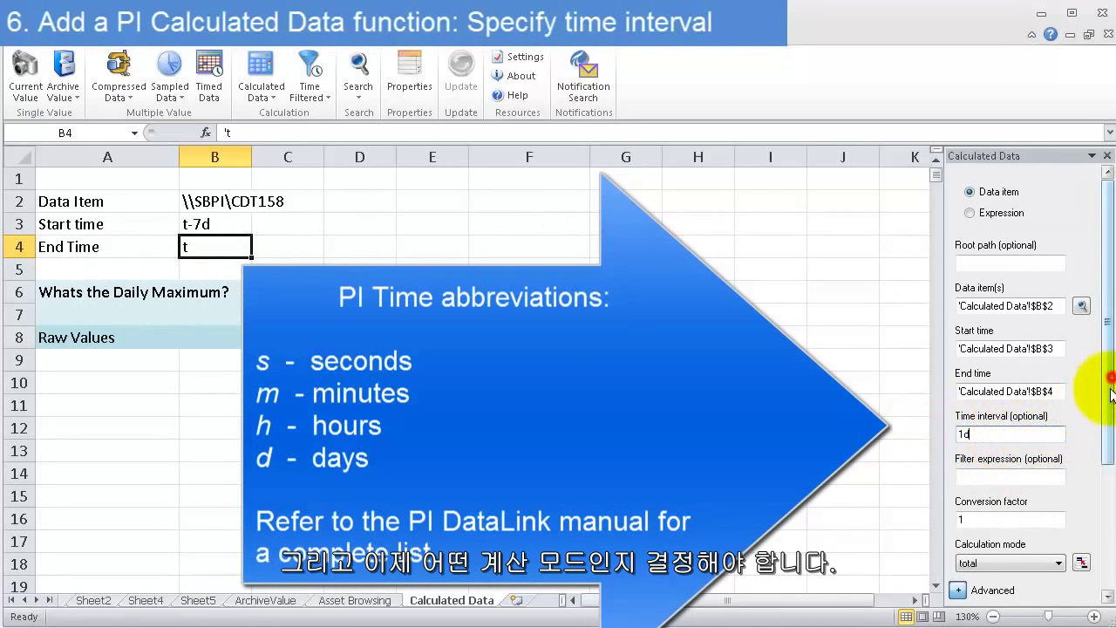
{"action": "scroll", "coordinate": [1081, 541], "scroll_direction": "down", "scroll_amount": 3}
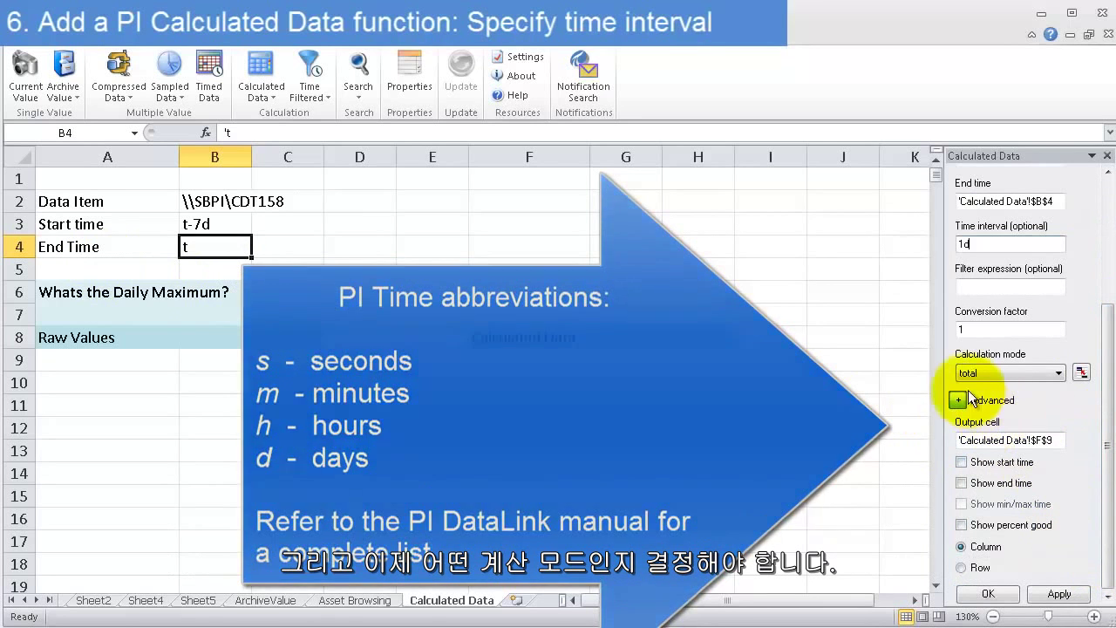
{"action": "left_click", "coordinate": [1027, 376]}
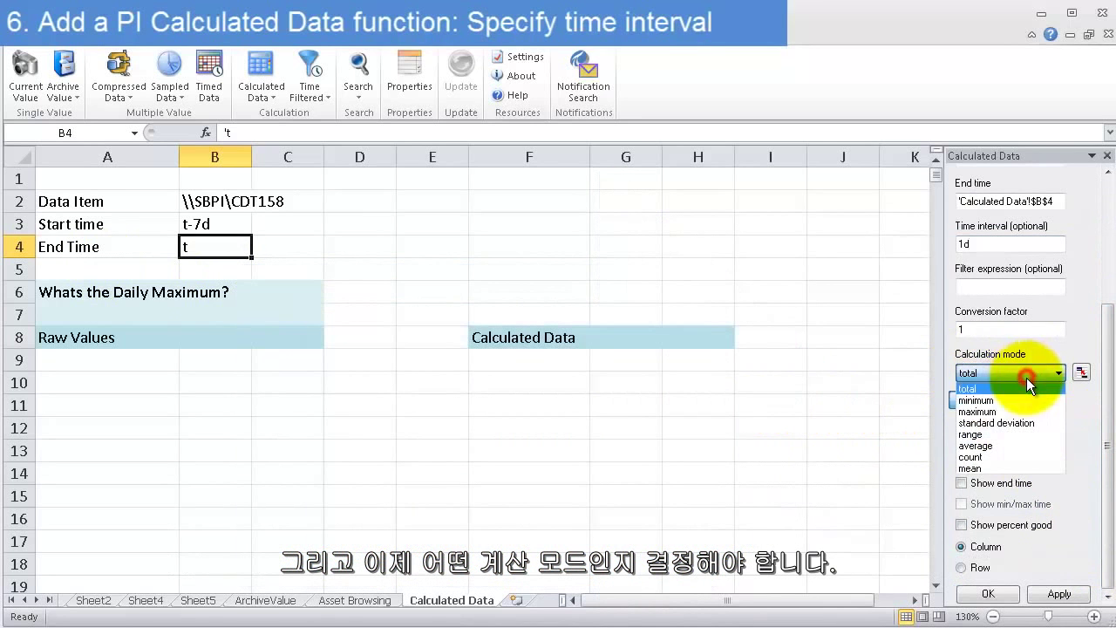
{"action": "left_click", "coordinate": [994, 412]}
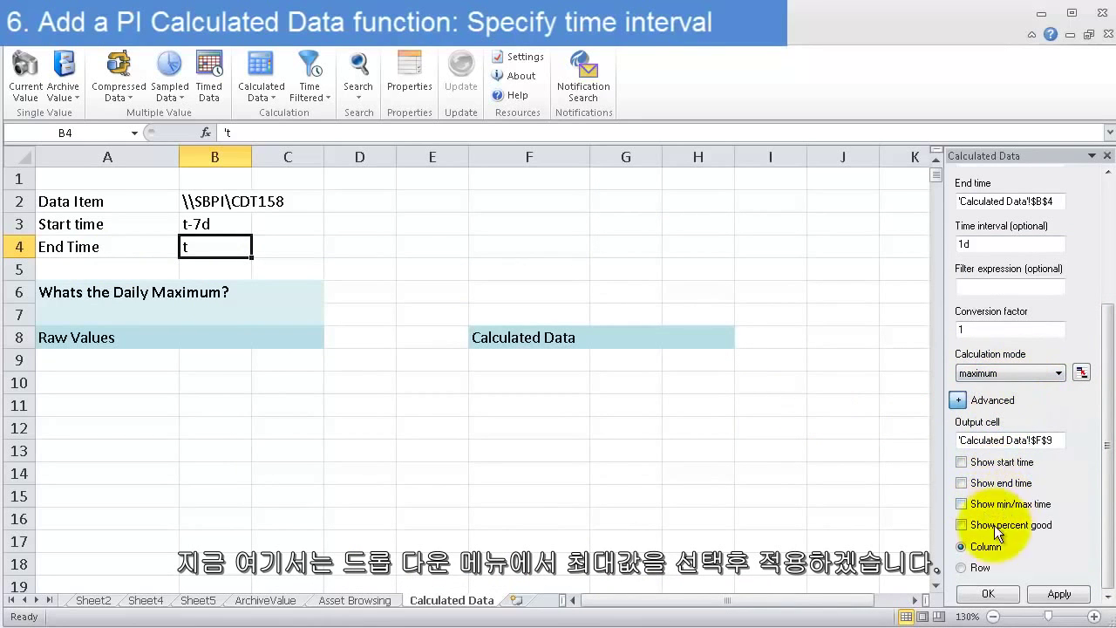
{"action": "left_click", "coordinate": [1052, 594]}
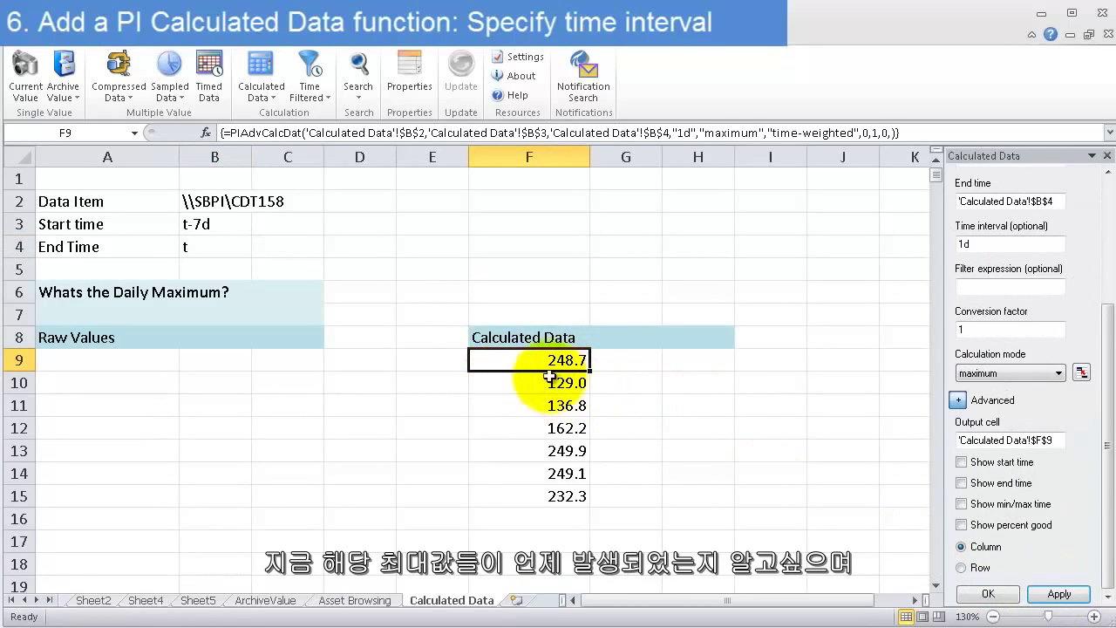
- Add the min/max time, start time and end time columns to the Calculated Data output at F9
{"action": "left_click", "coordinate": [1035, 508]}
{"action": "left_click", "coordinate": [1056, 594]}
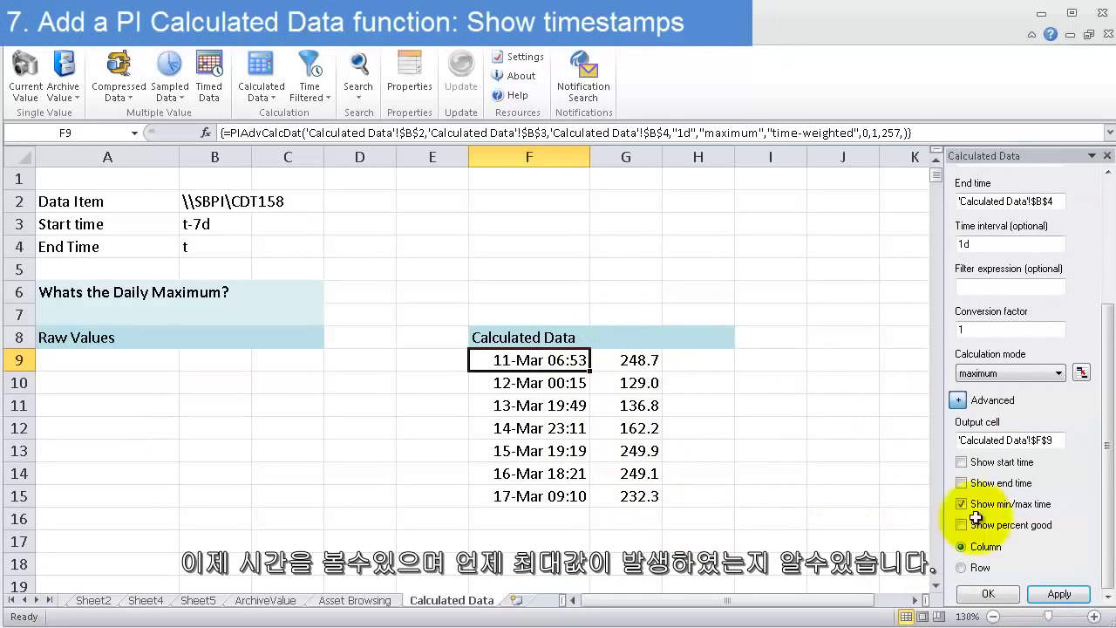
{"action": "left_click", "coordinate": [963, 463]}
{"action": "left_click", "coordinate": [962, 483]}
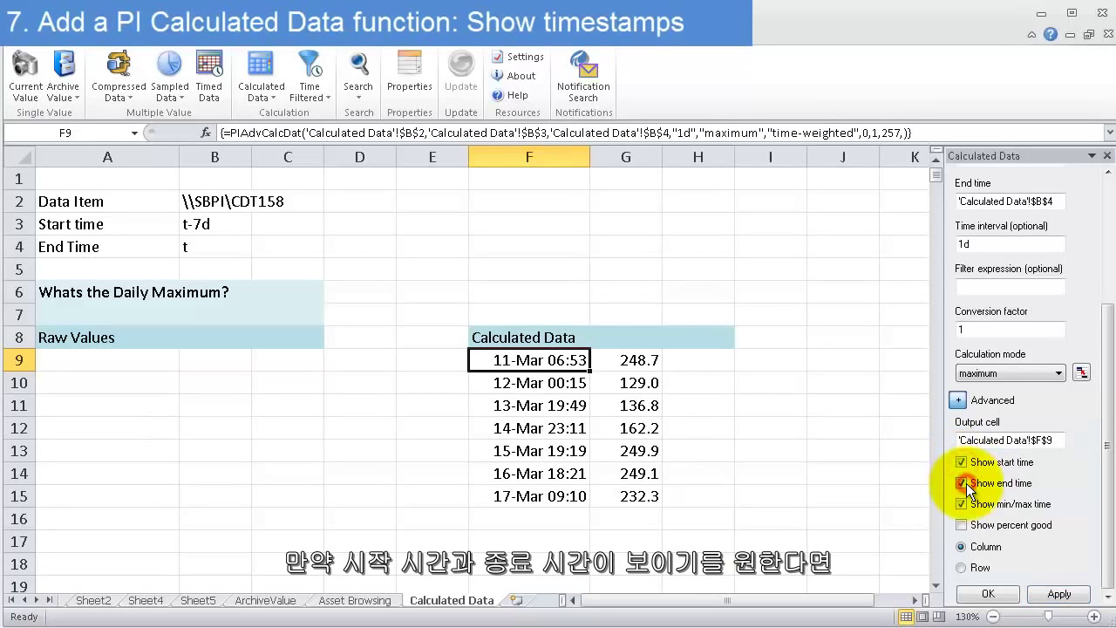
{"action": "left_click", "coordinate": [1046, 592]}
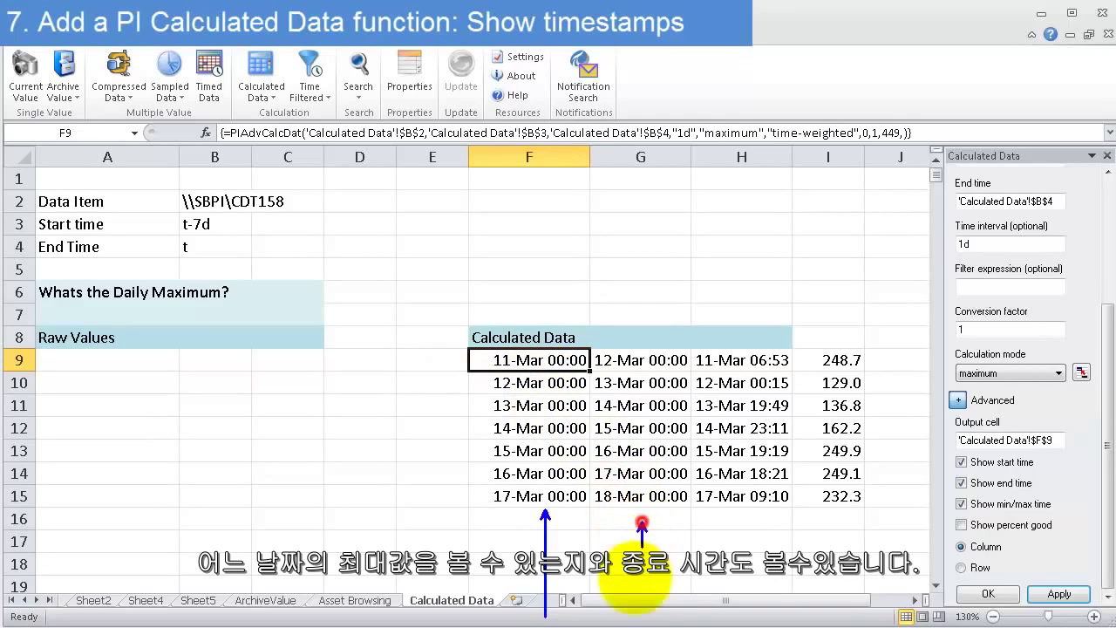
{"action": "left_click_drag", "start_coordinate": [460, 349], "coordinate": [706, 376]}
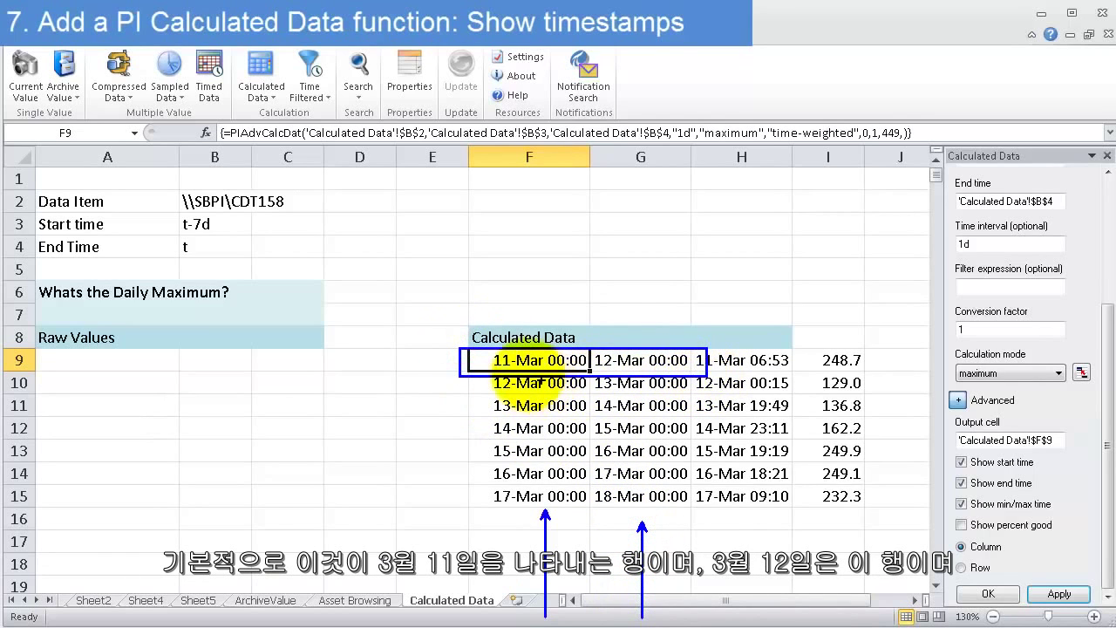
{"action": "left_click_drag", "start_coordinate": [448, 360], "coordinate": [318, 359]}
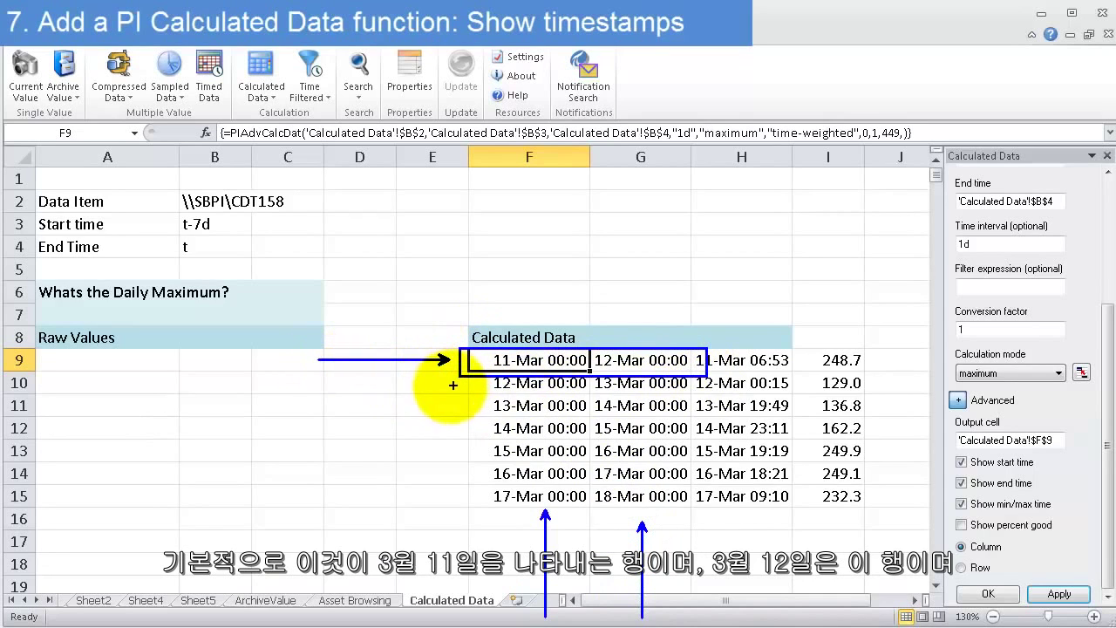
{"action": "left_click_drag", "start_coordinate": [451, 386], "coordinate": [312, 387]}
{"action": "left_click_drag", "start_coordinate": [446, 409], "coordinate": [298, 405]}
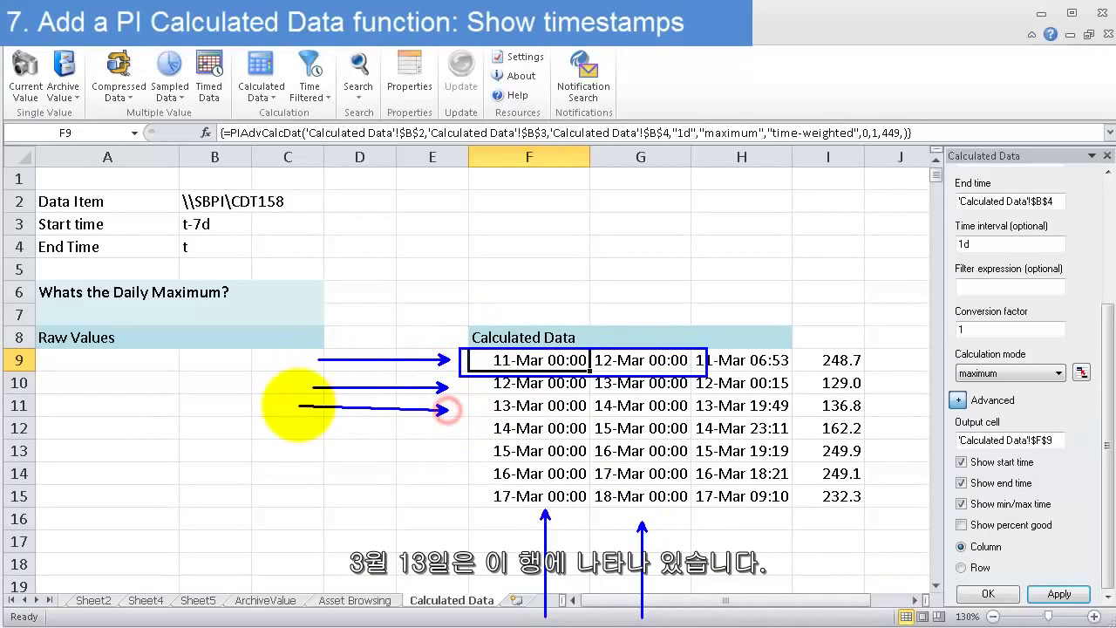
{"action": "key", "text": "Escape"}
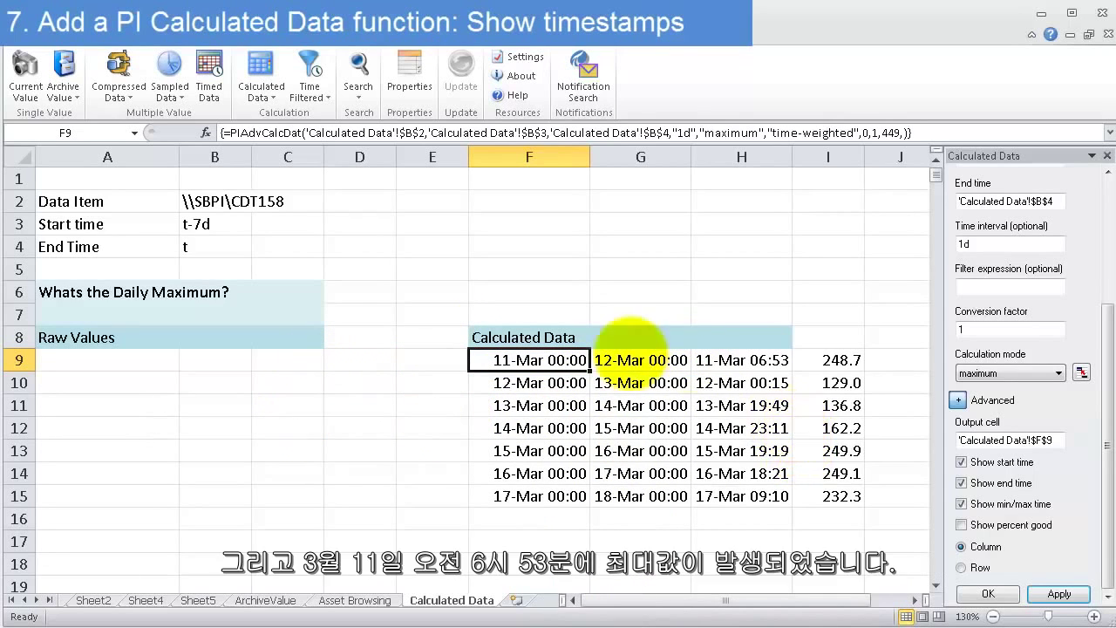
{"action": "left_click_drag", "start_coordinate": [774, 354], "coordinate": [820, 258]}
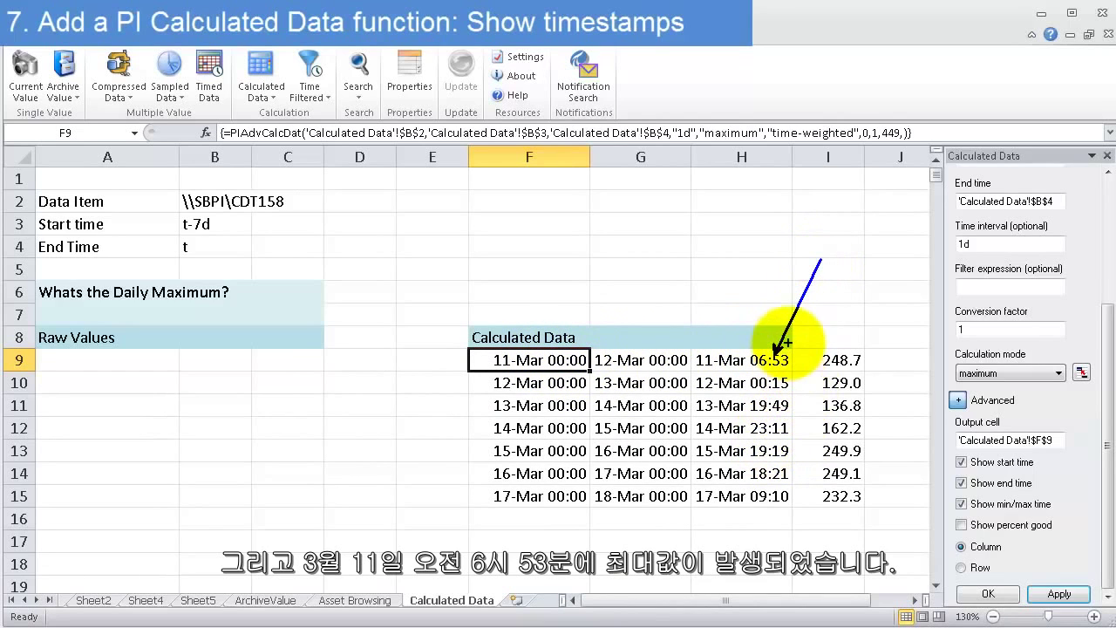
{"action": "mouse_move", "coordinate": [789, 342]}
{"action": "left_mouse_down"}
{"action": "mouse_move", "coordinate": [880, 388]}
{"action": "mouse_move", "coordinate": [882, 376]}
{"action": "left_mouse_up"}
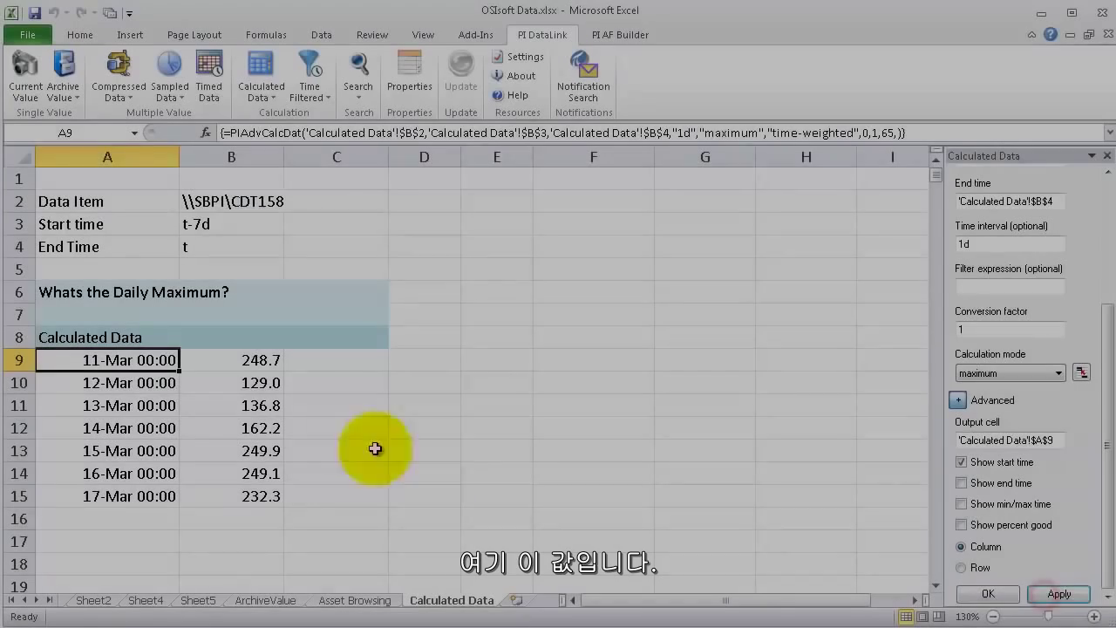
- Insert a blank row directly beneath the Calculated Data heading in row 8, above the daily values
{"action": "left_click", "coordinate": [341, 427]}
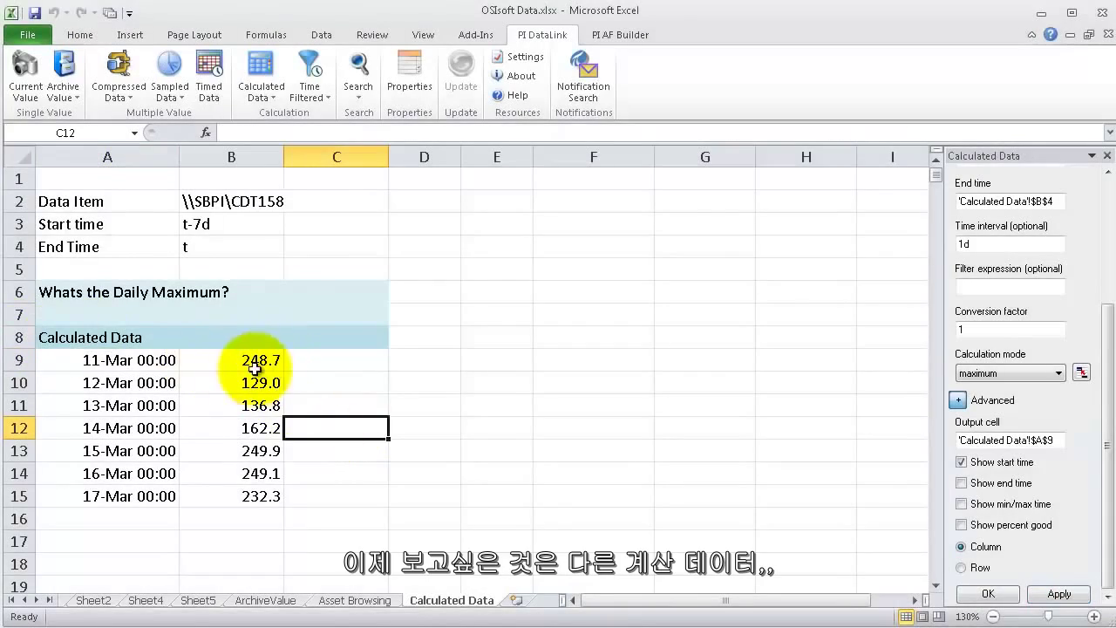
{"action": "left_click", "coordinate": [26, 360]}
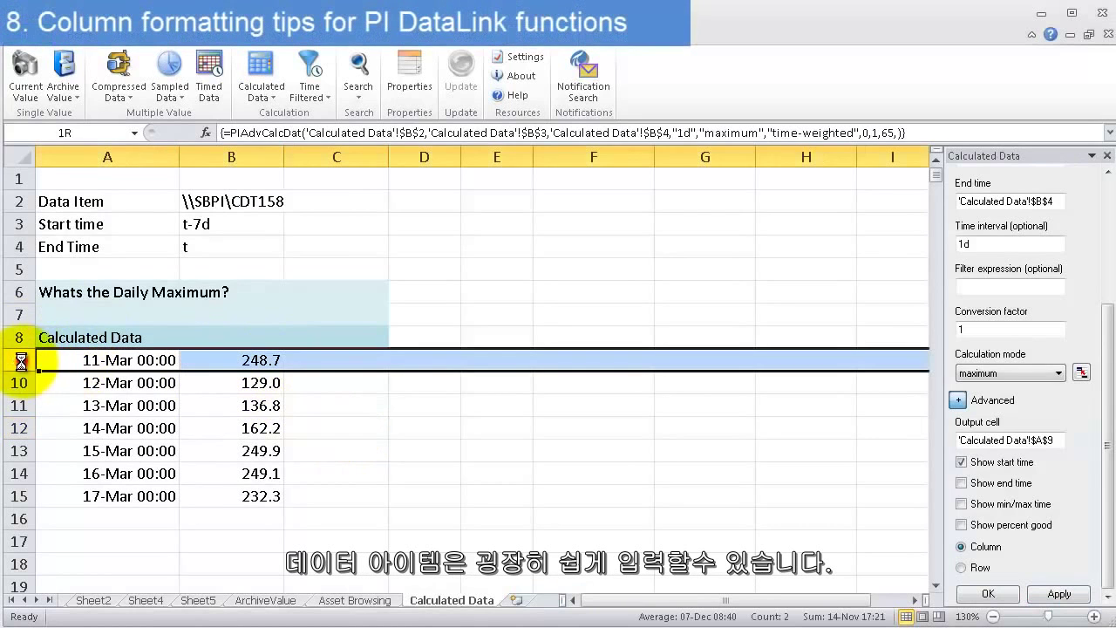
{"action": "right_click", "coordinate": [28, 362]}
{"action": "left_click", "coordinate": [76, 475]}
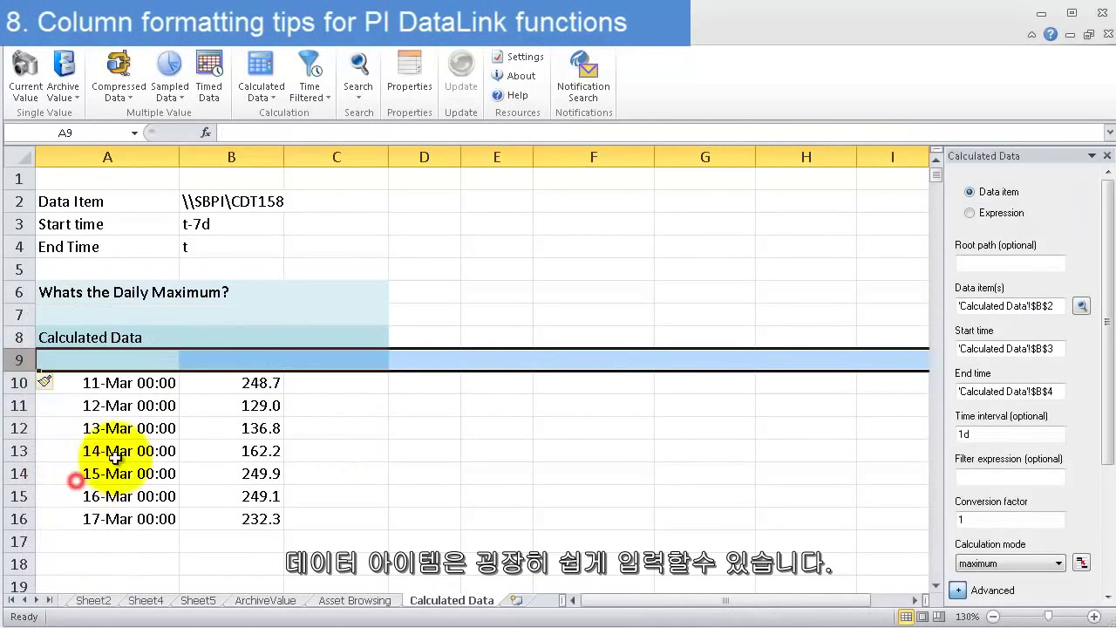
- Enter the column headings Max, Min and Range in cells B9, C9 and D9
{"action": "left_click", "coordinate": [226, 360]}
{"action": "type", "text": "Max"}
{"action": "key", "text": "Tab"}
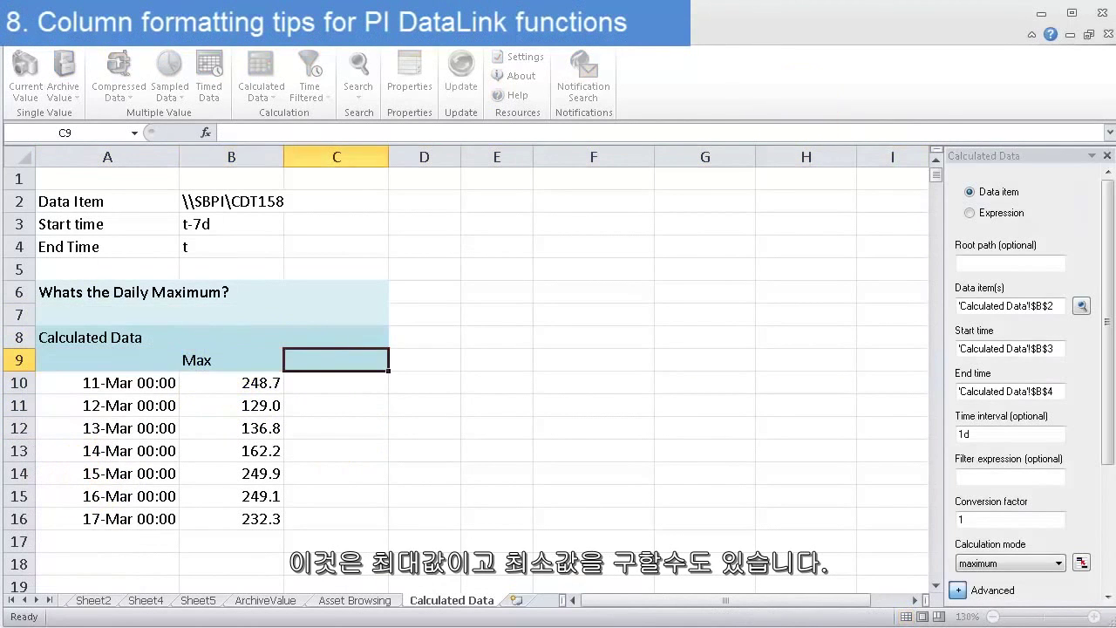
{"action": "type", "text": "Min"}
{"action": "key", "text": "Tab"}
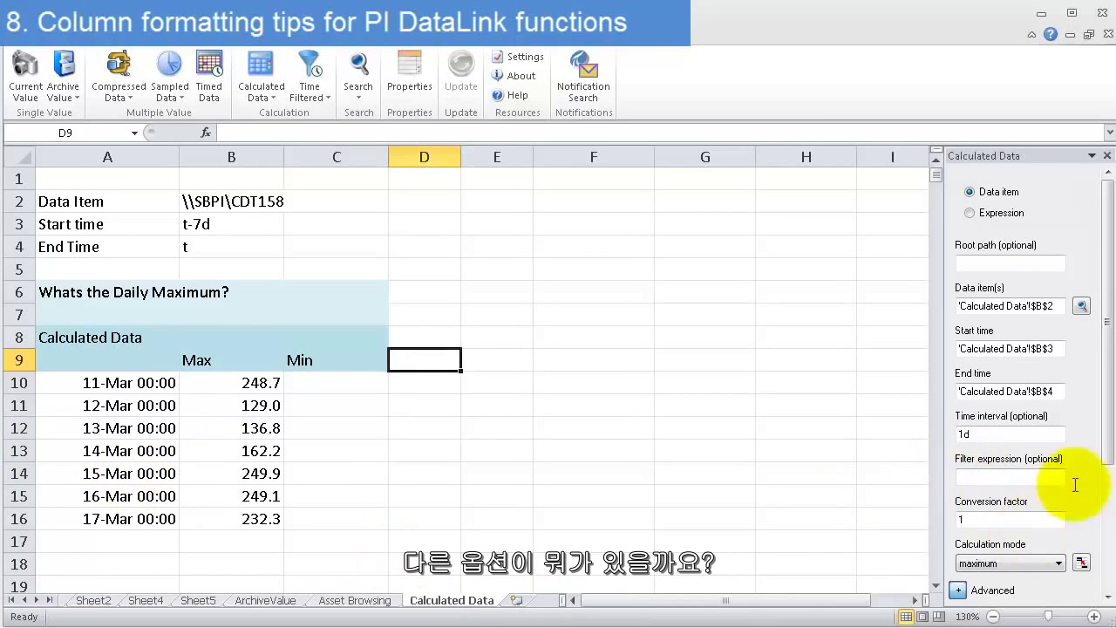
{"action": "scroll", "coordinate": [1093, 388], "scroll_direction": "down", "scroll_amount": 3}
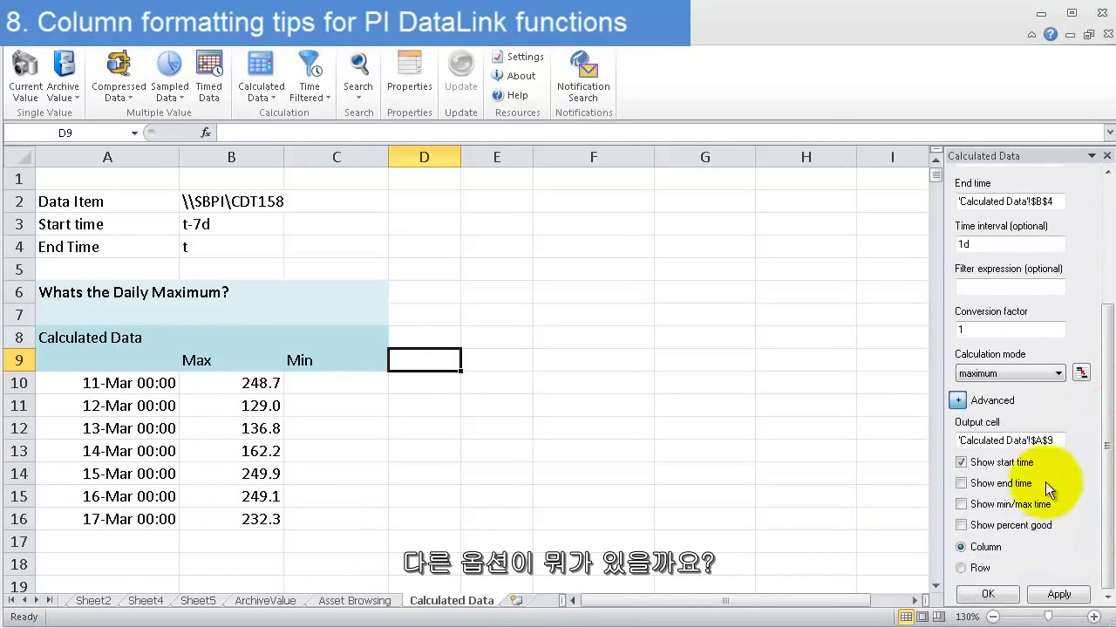
{"action": "left_click", "coordinate": [1049, 372]}
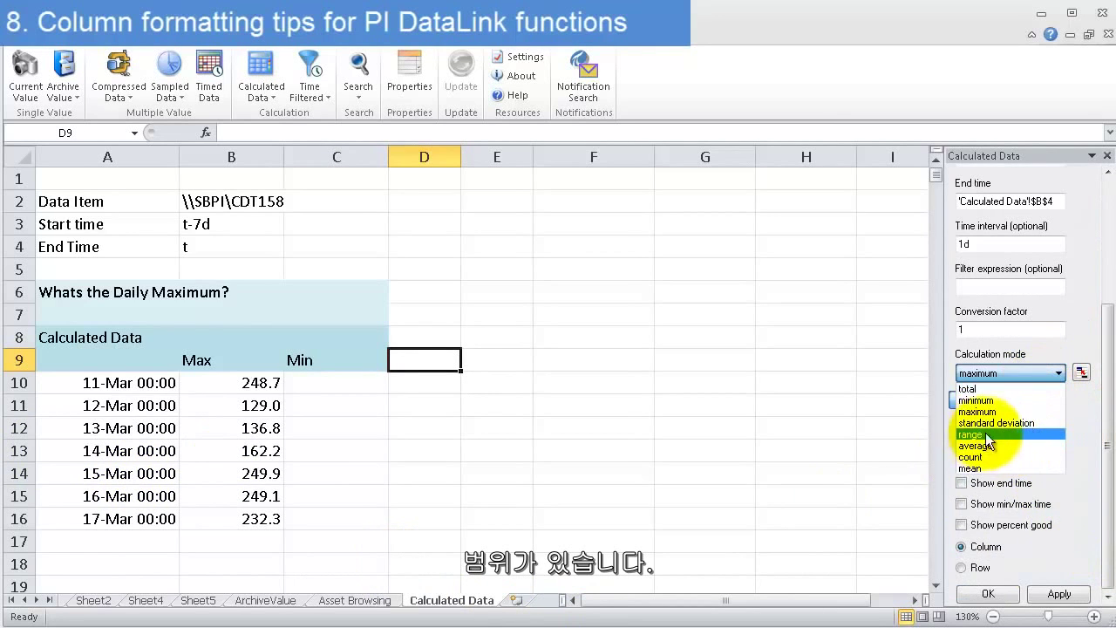
{"action": "left_click", "coordinate": [405, 355]}
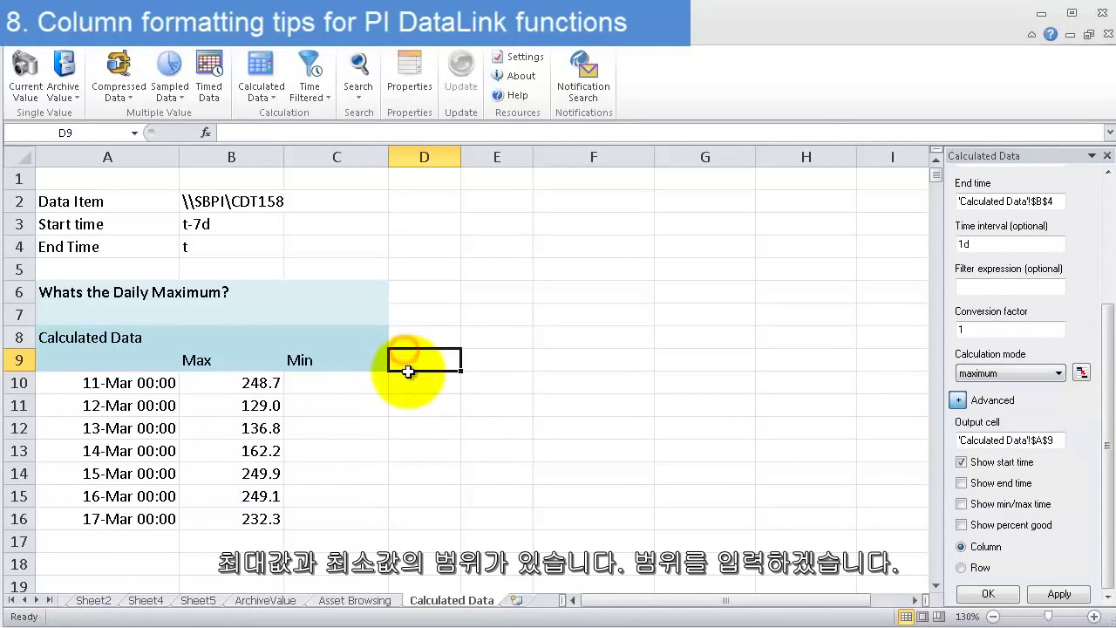
{"action": "type", "text": "Range"}
{"action": "key", "text": "Return"}
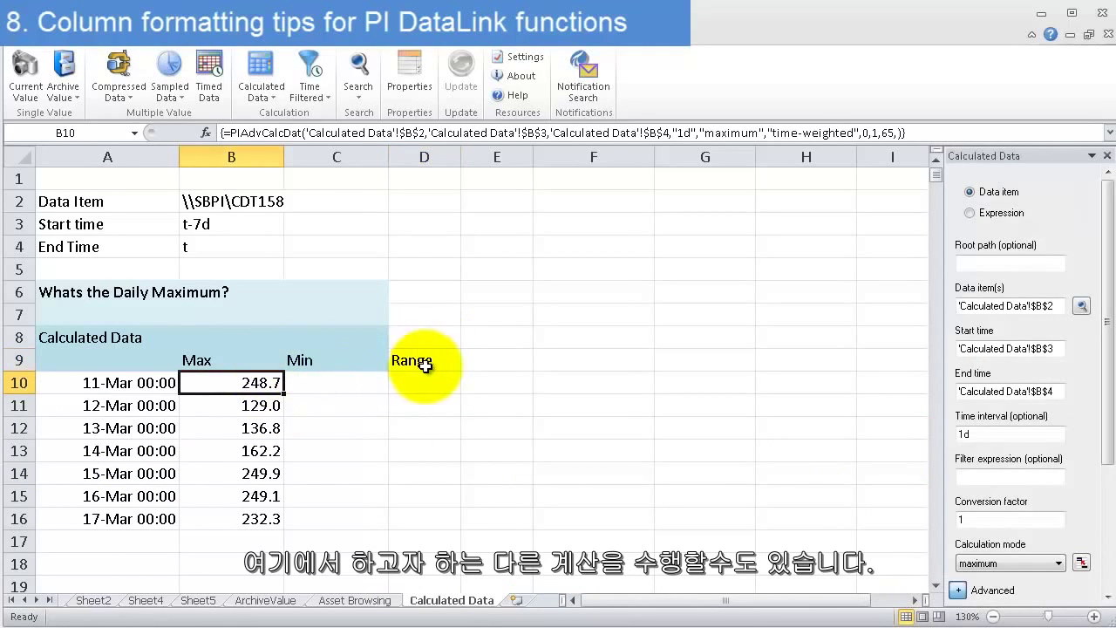
- Start a Calculated Data query at C10 with data item, start time and end time linked to cells B2, B3 and B4
{"action": "left_click", "coordinate": [340, 386]}
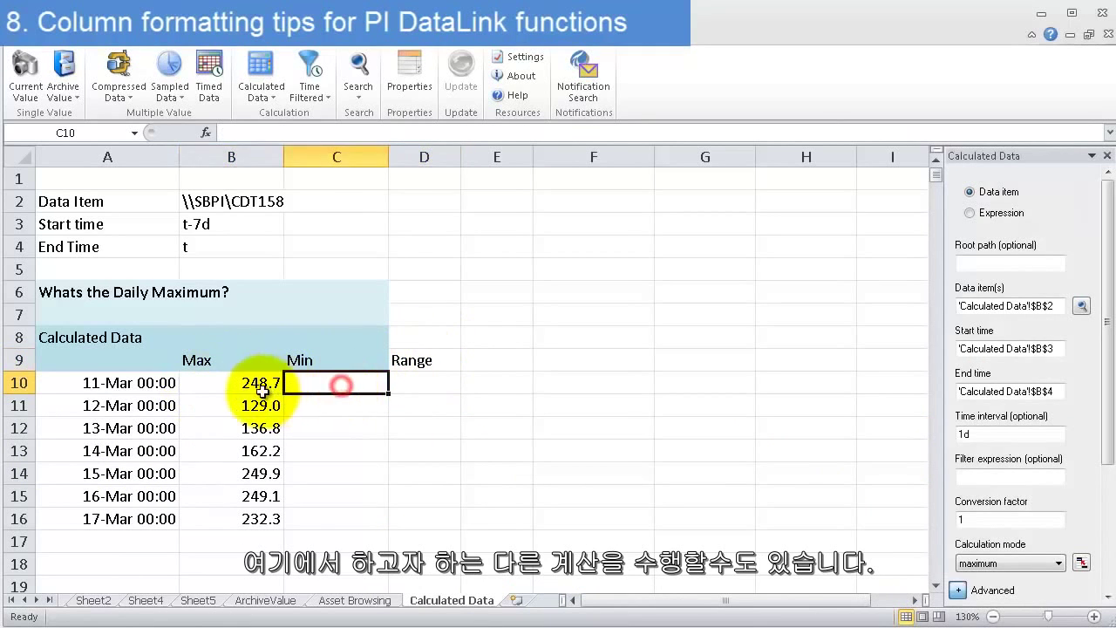
{"action": "left_click", "coordinate": [263, 393]}
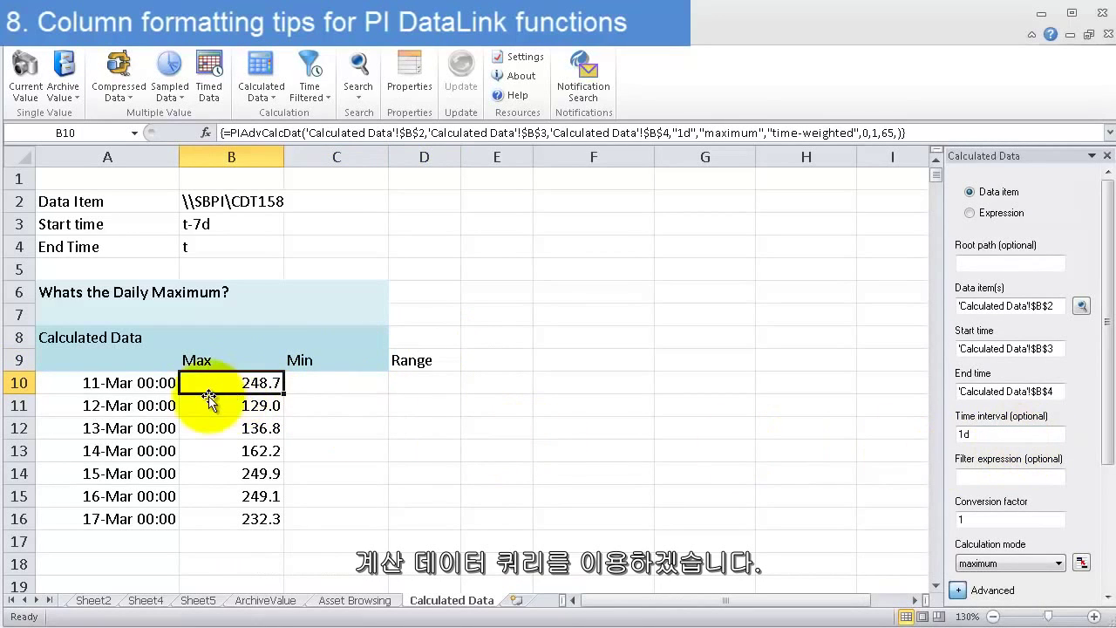
{"action": "left_click", "coordinate": [306, 383]}
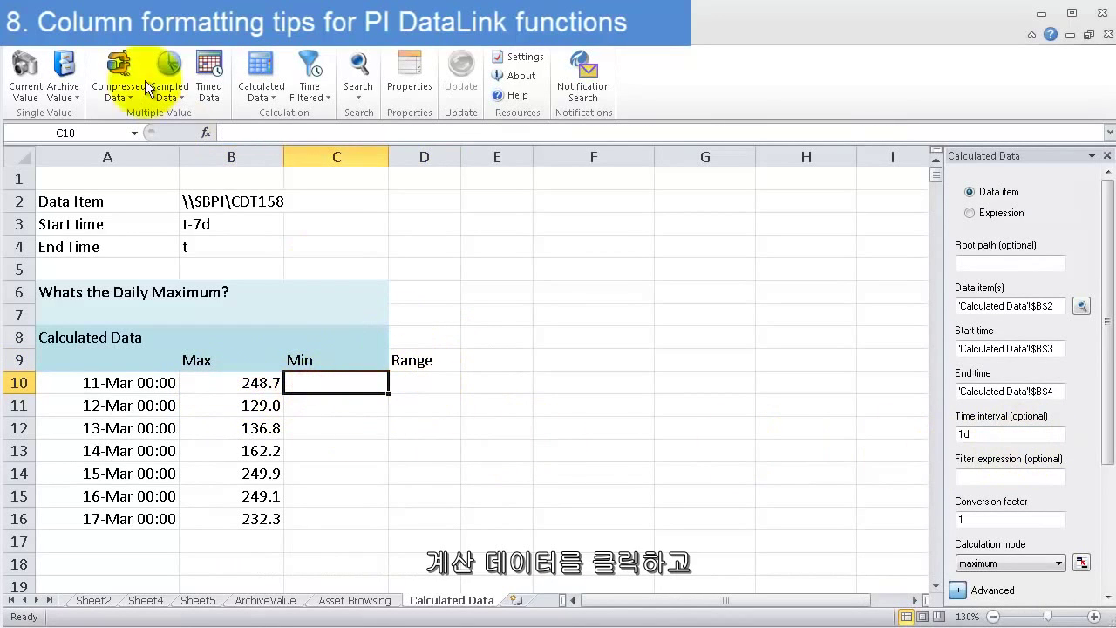
{"action": "left_click", "coordinate": [258, 71]}
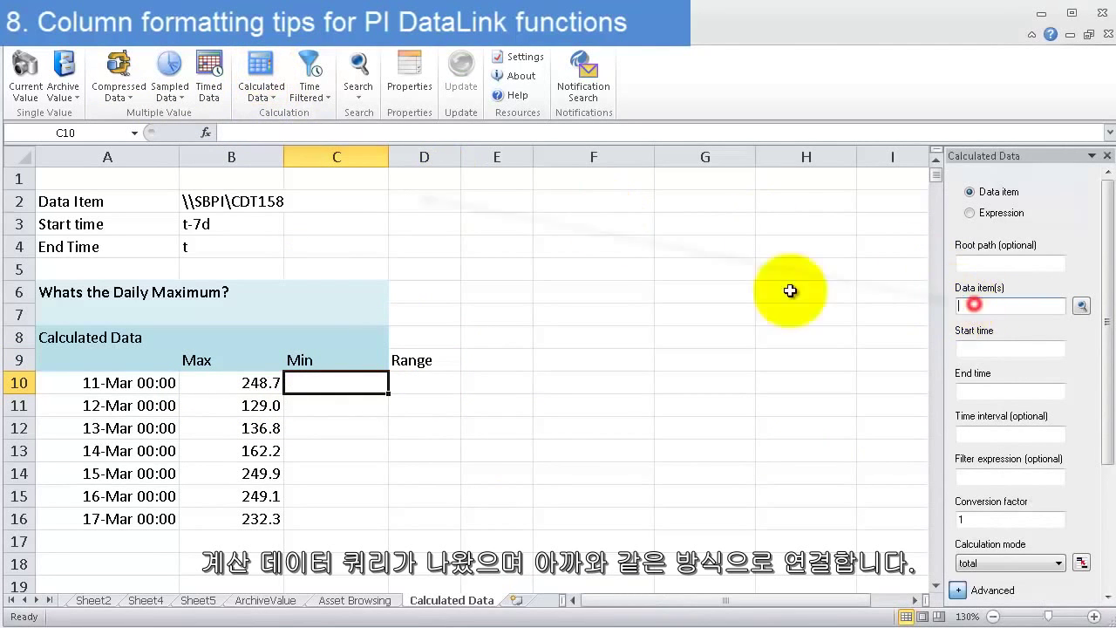
{"action": "left_click", "coordinate": [218, 202]}
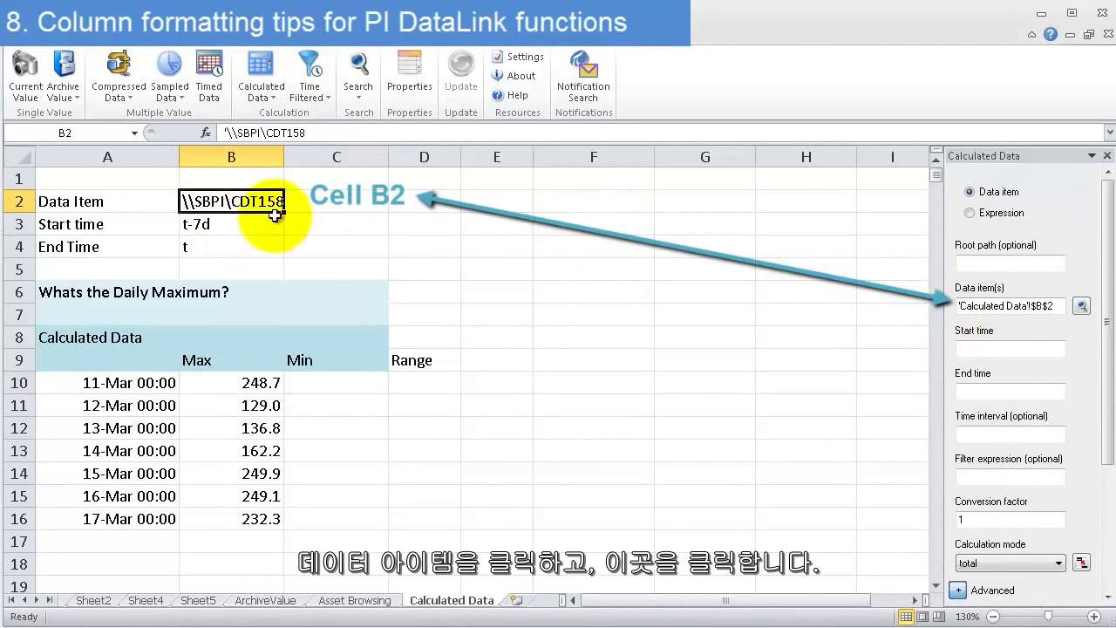
{"action": "left_click", "coordinate": [995, 351]}
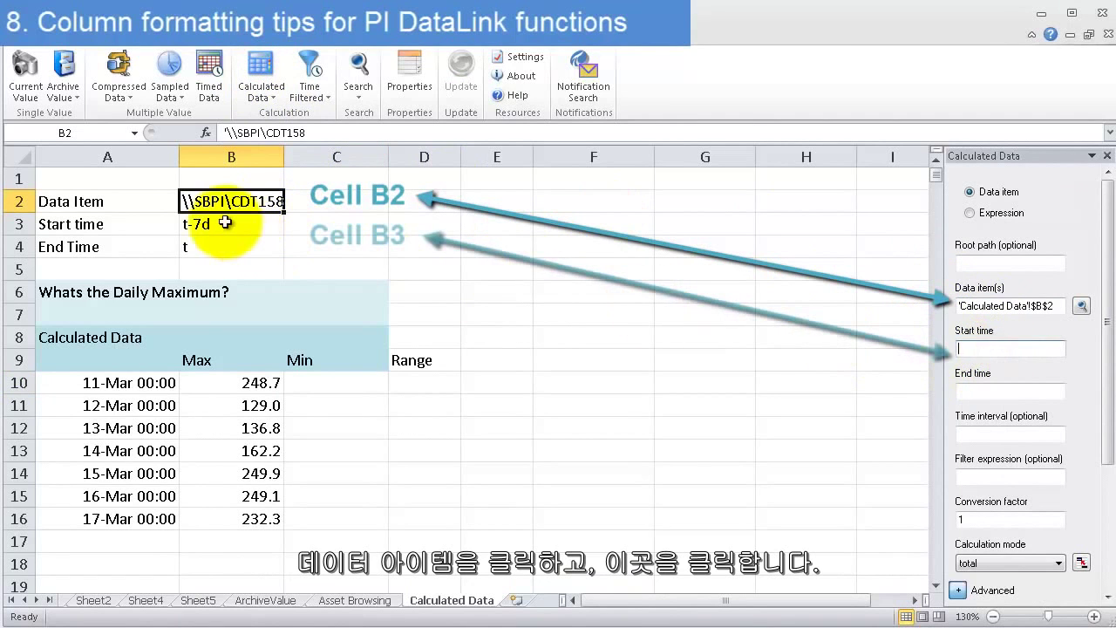
{"action": "left_click", "coordinate": [210, 225]}
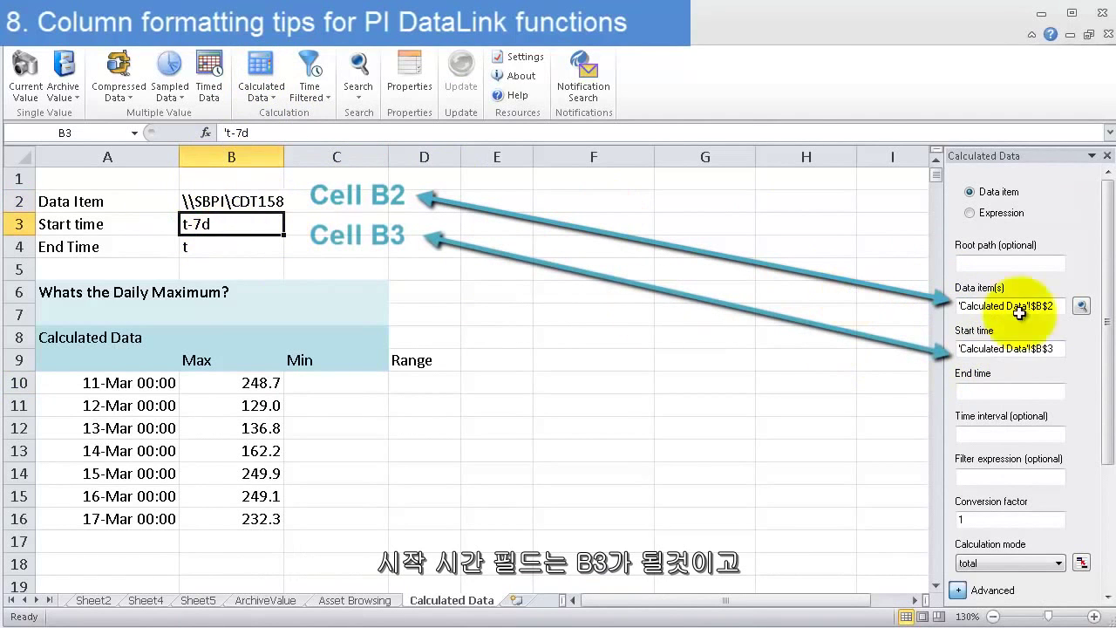
{"action": "left_click", "coordinate": [1017, 390]}
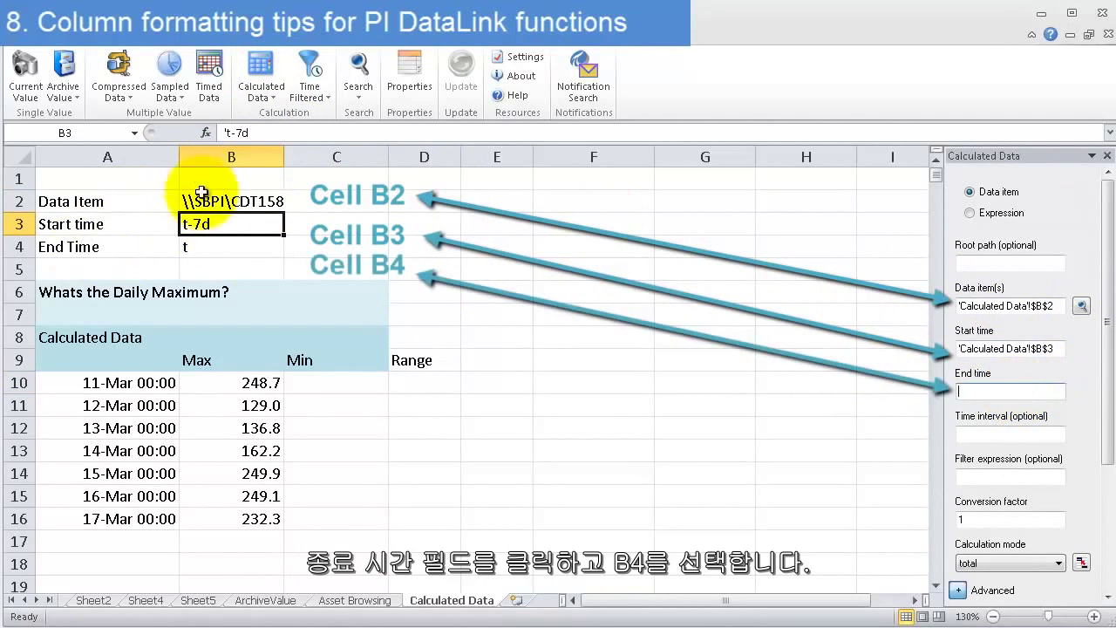
{"action": "left_click", "coordinate": [213, 247]}
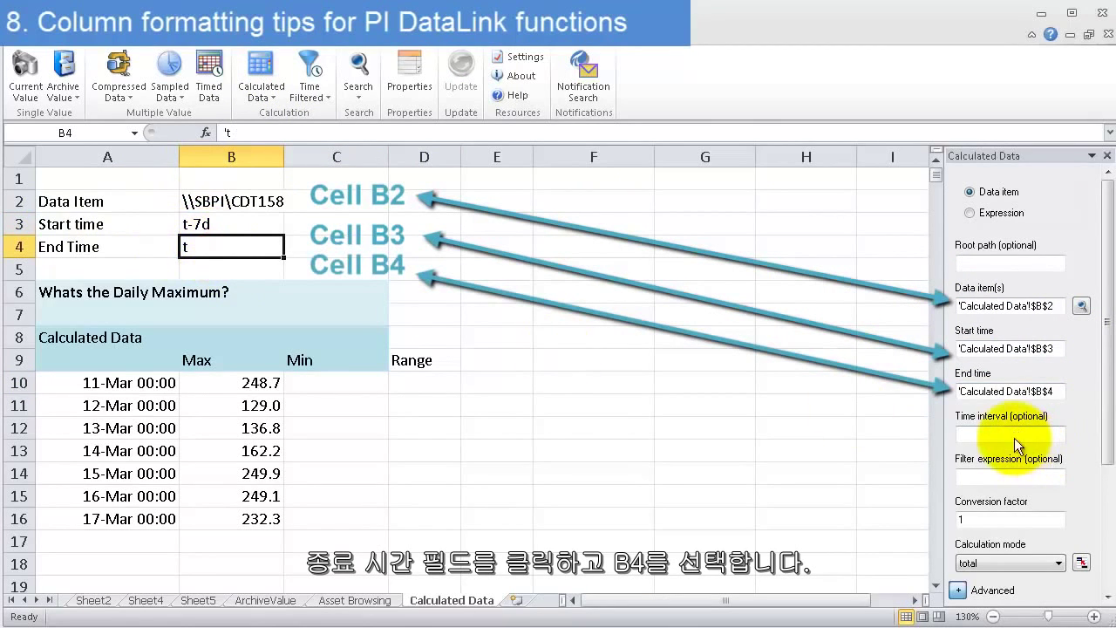
- Set the C10 query's time interval to 1d and its calculation mode to minimum, and apply it
{"action": "type", "text": "1d"}
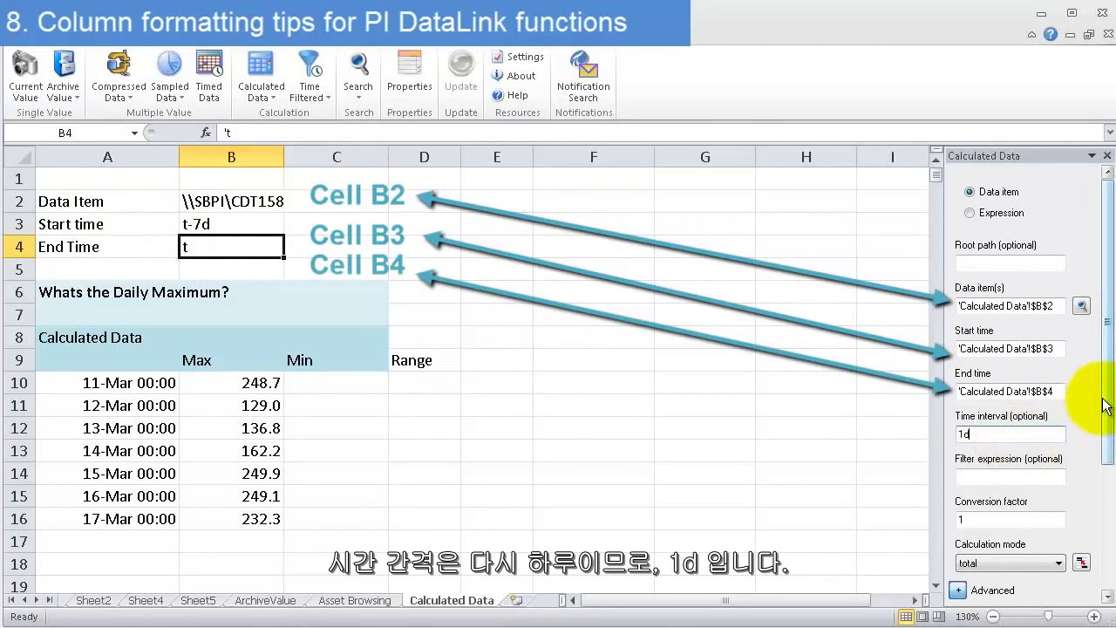
{"action": "scroll", "coordinate": [1029, 505], "scroll_direction": "down", "scroll_amount": 3}
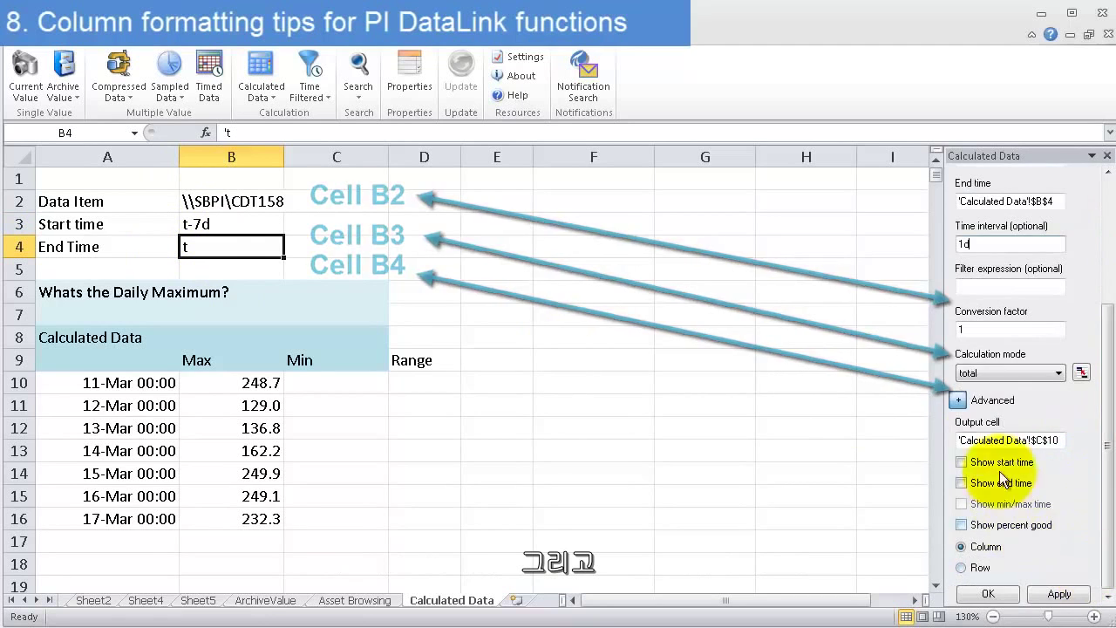
{"action": "left_click", "coordinate": [1004, 370]}
{"action": "left_click", "coordinate": [999, 400]}
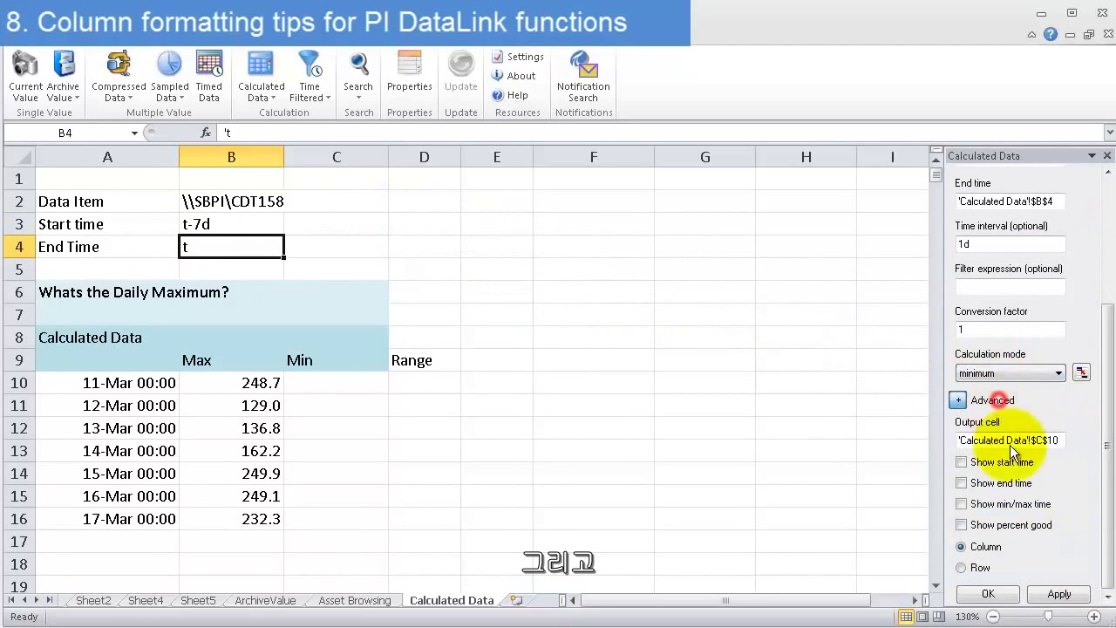
{"action": "left_click", "coordinate": [1055, 596]}
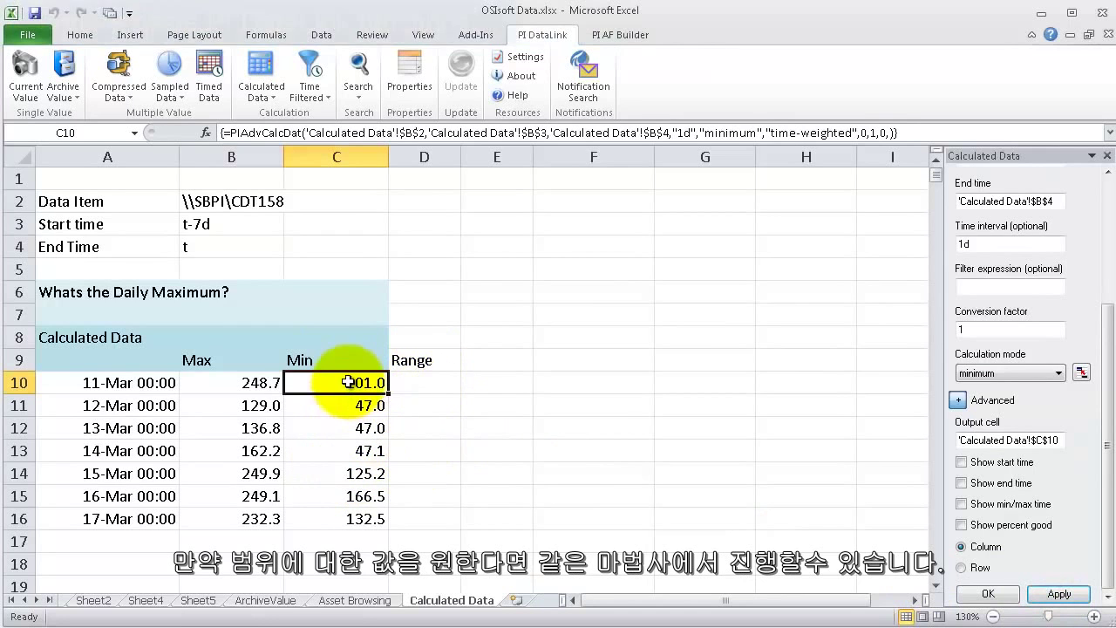
- Copy the daily minimum query in C10:C16 into the Range column starting at D10
{"action": "left_click", "coordinate": [427, 385]}
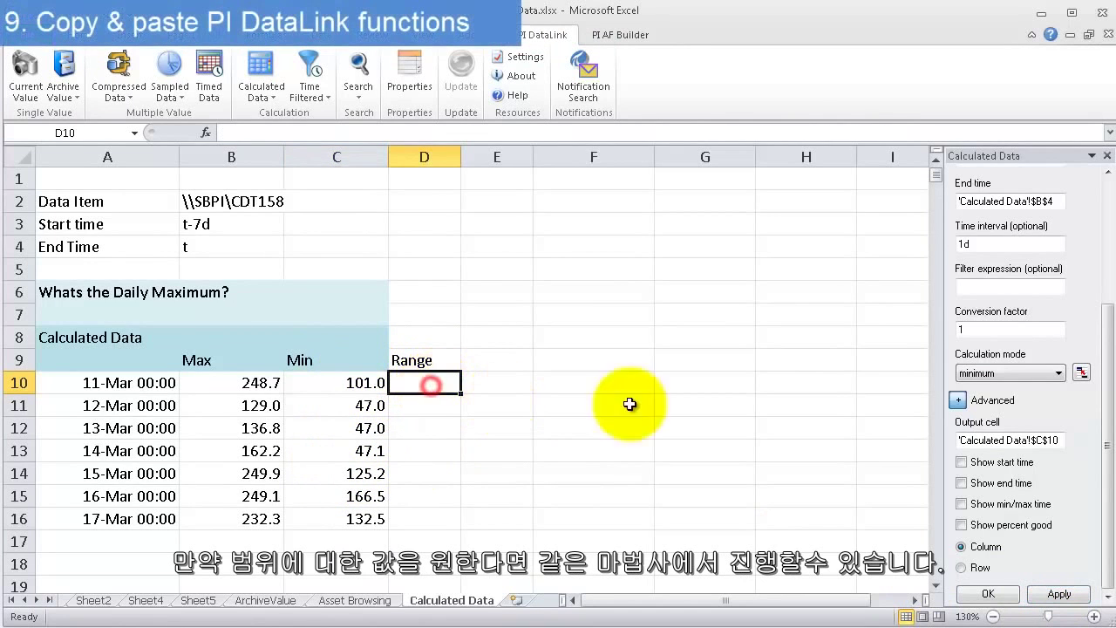
{"action": "left_click", "coordinate": [1108, 156]}
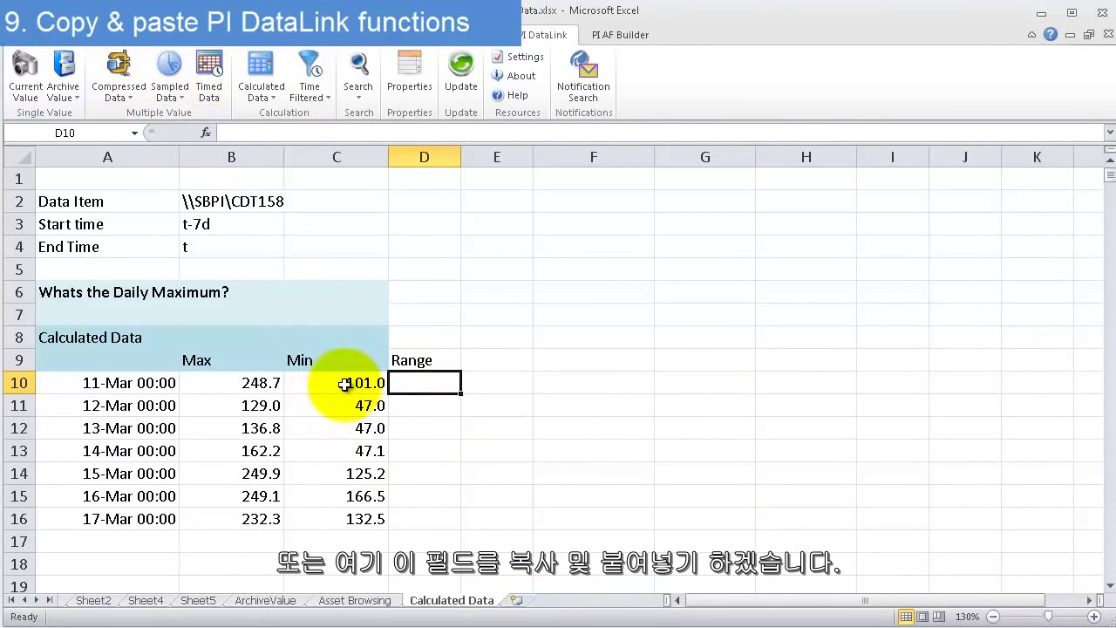
{"action": "left_click_drag", "start_coordinate": [345, 383], "coordinate": [337, 521]}
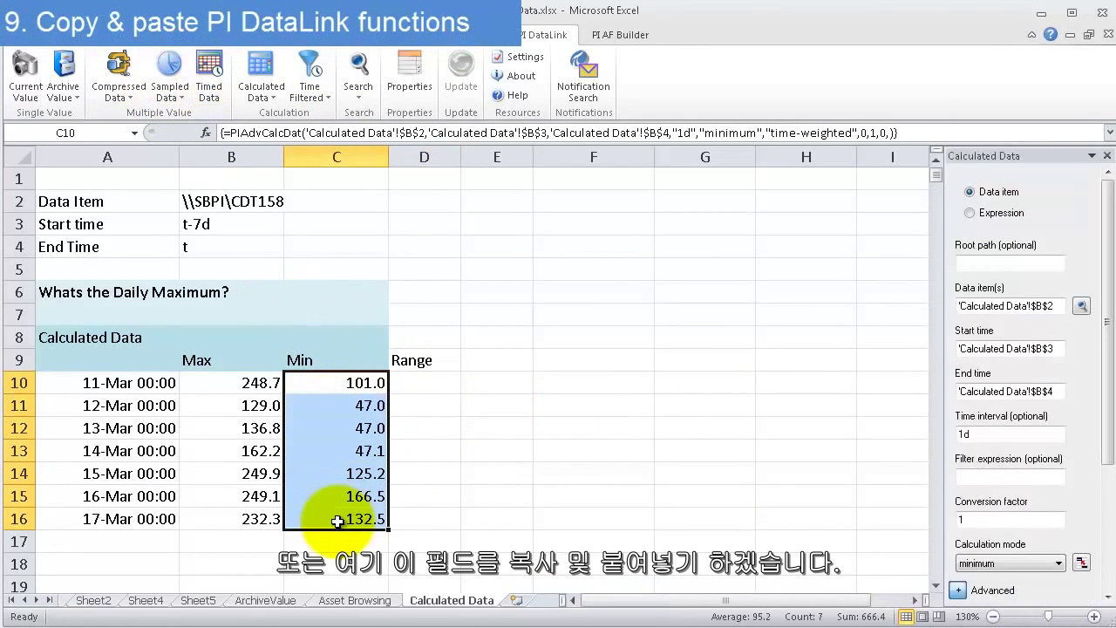
{"action": "key", "text": "ctrl+c"}
{"action": "left_click", "coordinate": [427, 382]}
{"action": "key", "text": "ctrl+v"}
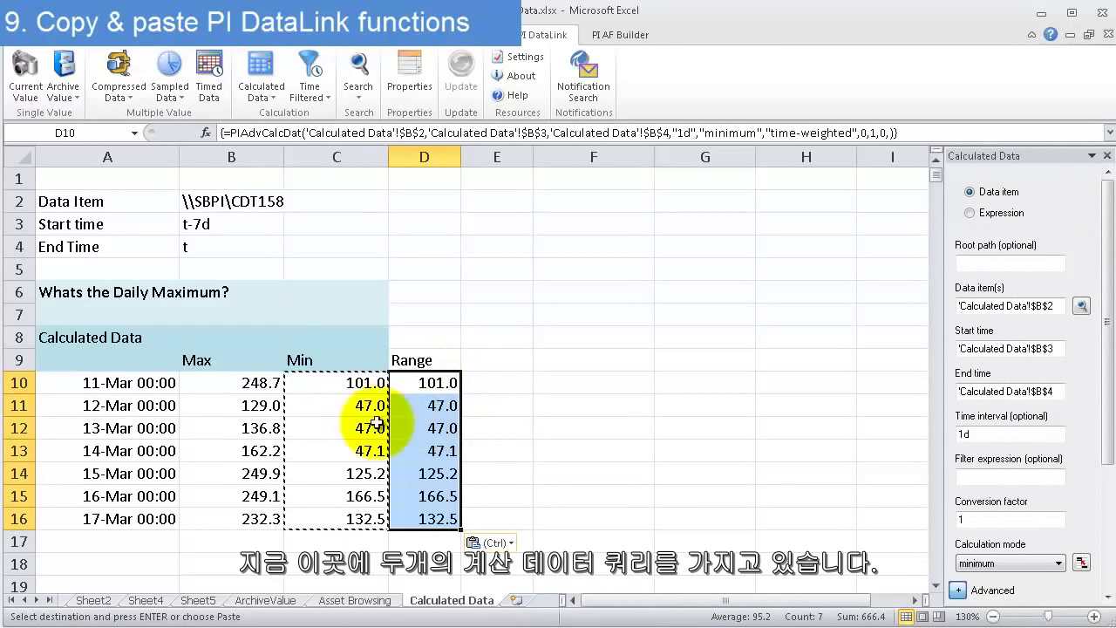
- Change the calculation mode of the copied query in the Range column to range and apply it
{"action": "left_click", "coordinate": [454, 406]}
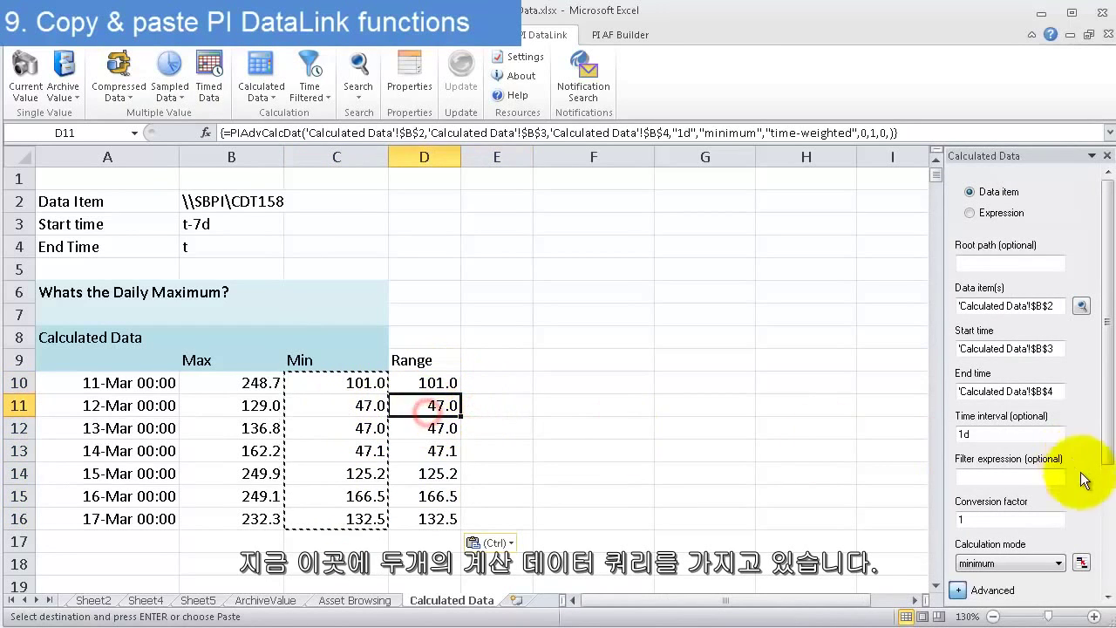
{"action": "left_click", "coordinate": [1107, 496]}
{"action": "left_click", "coordinate": [1021, 375]}
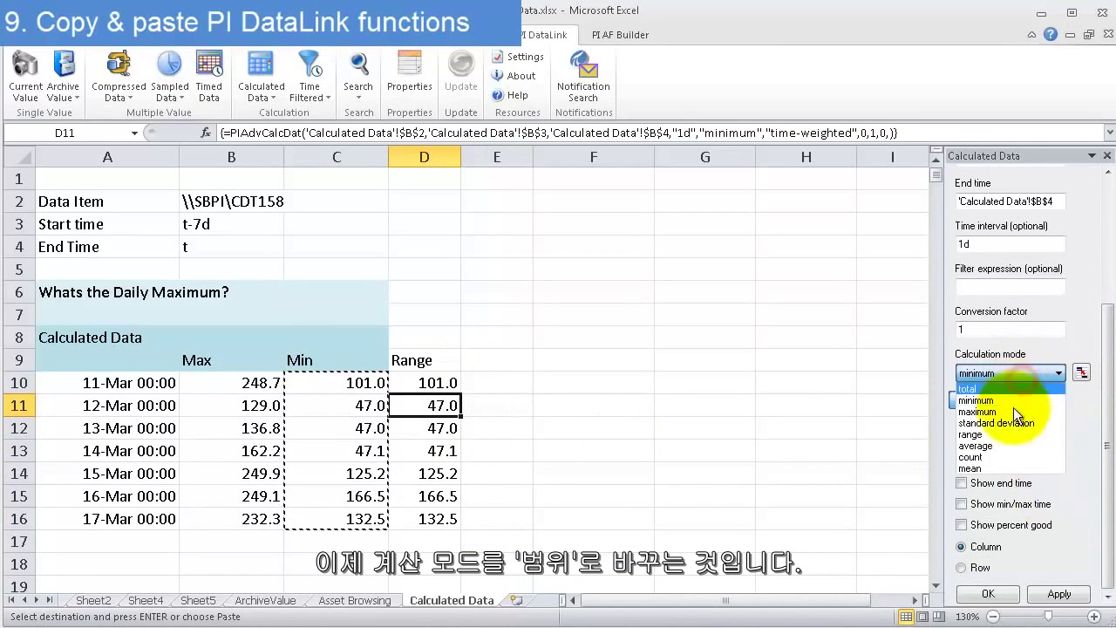
{"action": "left_click", "coordinate": [997, 434]}
{"action": "left_click", "coordinate": [1059, 592]}
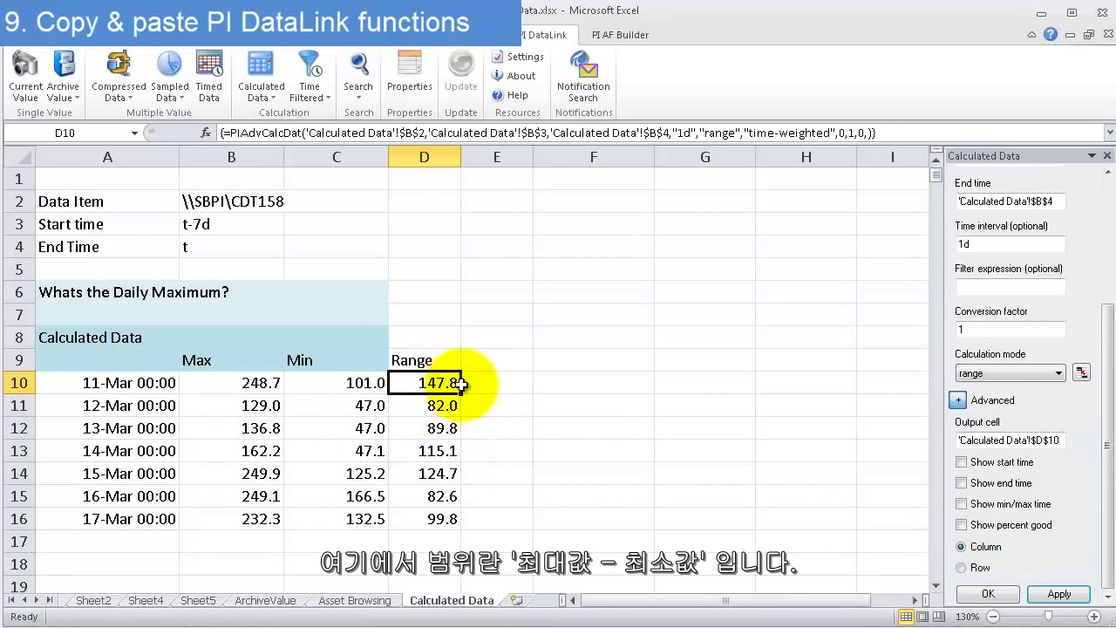
- Cross-check the range values by entering =B10-C10 in E10 and filling the formula down to E16
{"action": "left_click", "coordinate": [499, 381]}
{"action": "type", "text": "="}
{"action": "key", "text": "Left"}
{"action": "key", "text": "Left"}
{"action": "key", "text": "Left"}
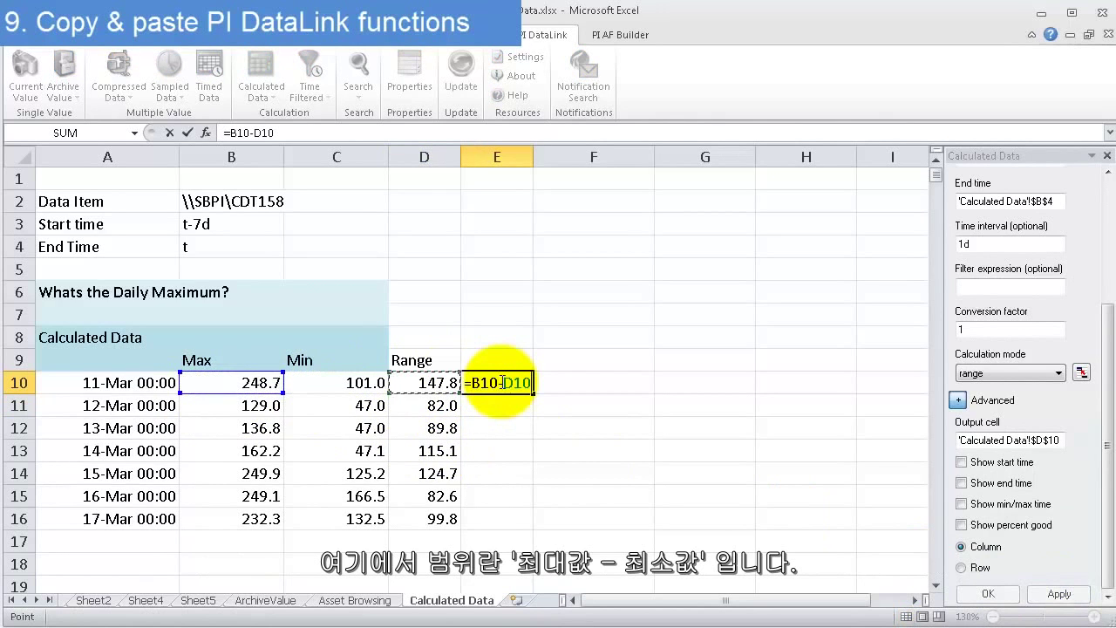
{"action": "key", "text": "Return"}
{"action": "left_click", "coordinate": [497, 381]}
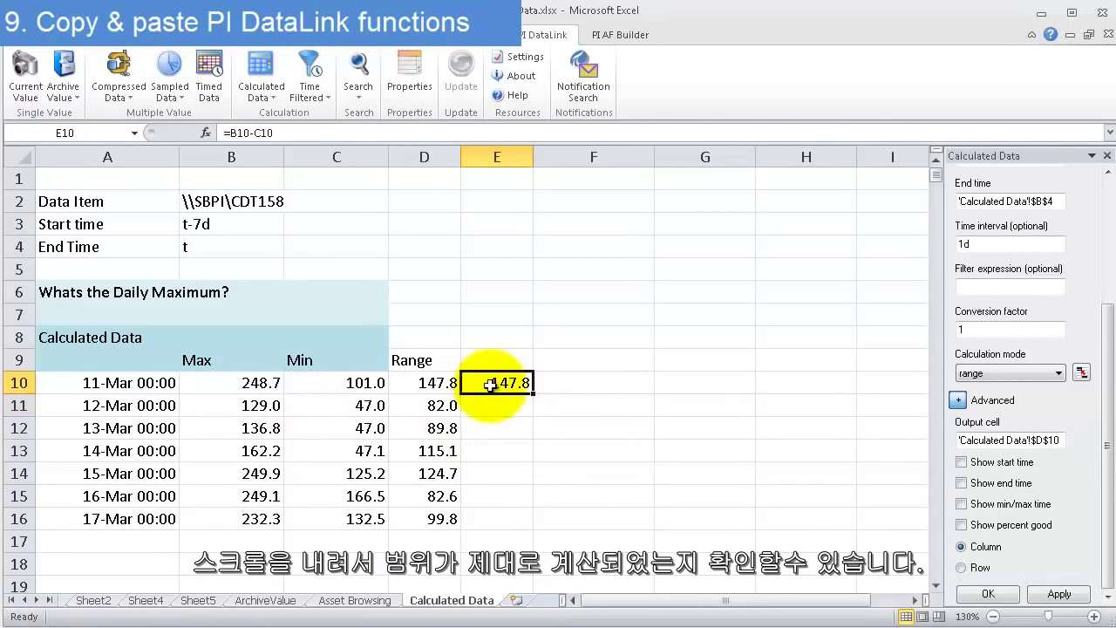
{"action": "left_click_drag", "start_coordinate": [532, 393], "coordinate": [525, 528]}
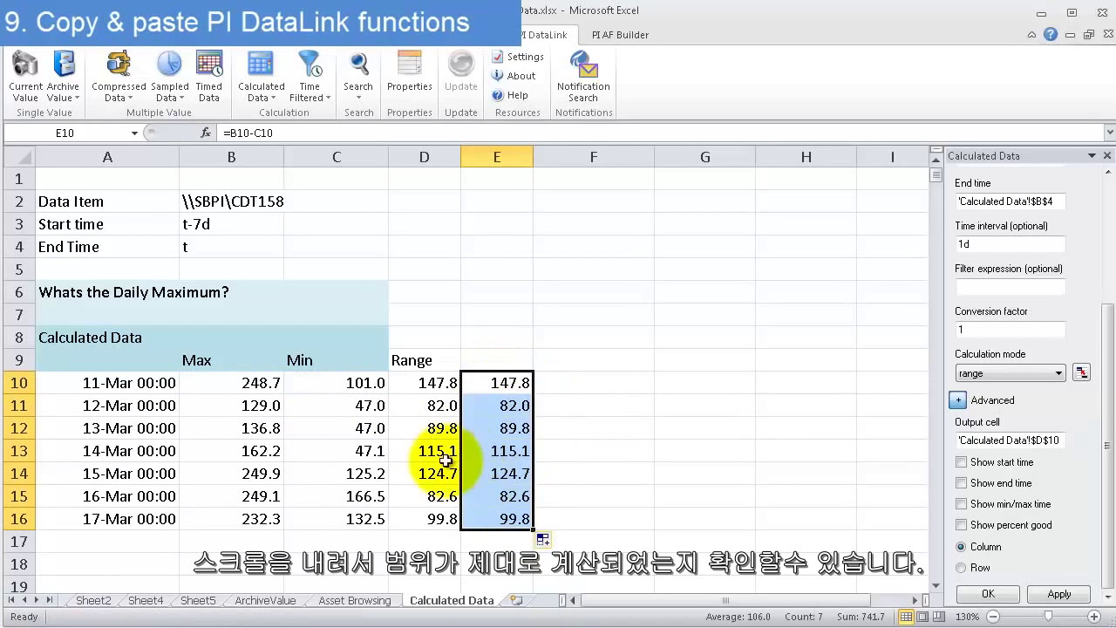
- Clear the check formulas from column E beside the Range values
{"action": "key", "text": "Delete"}
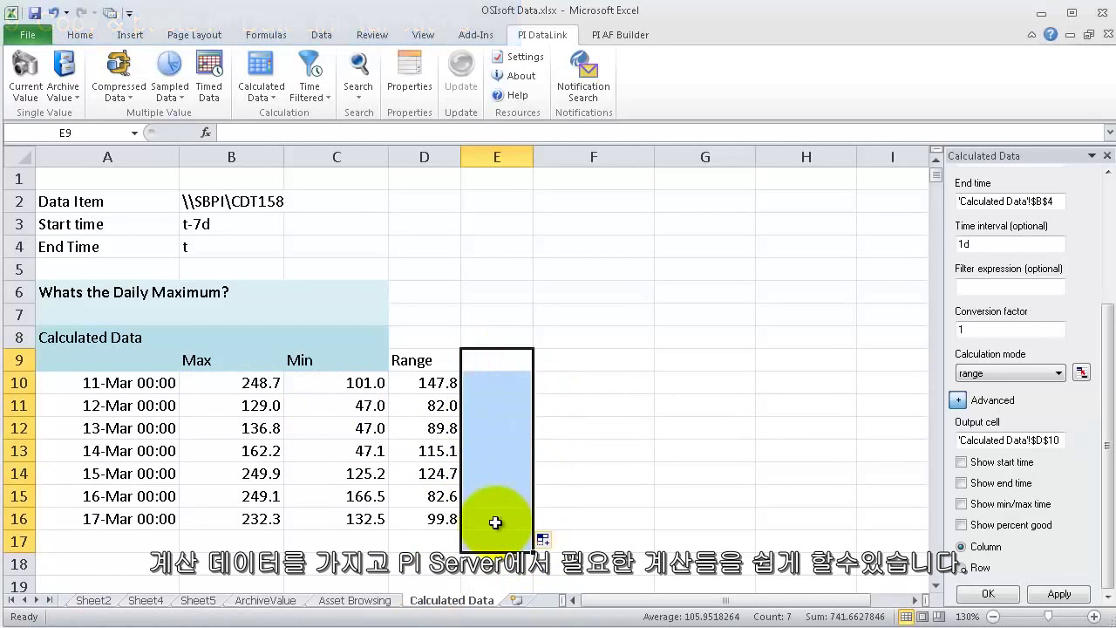
{"action": "left_click", "coordinate": [485, 468]}
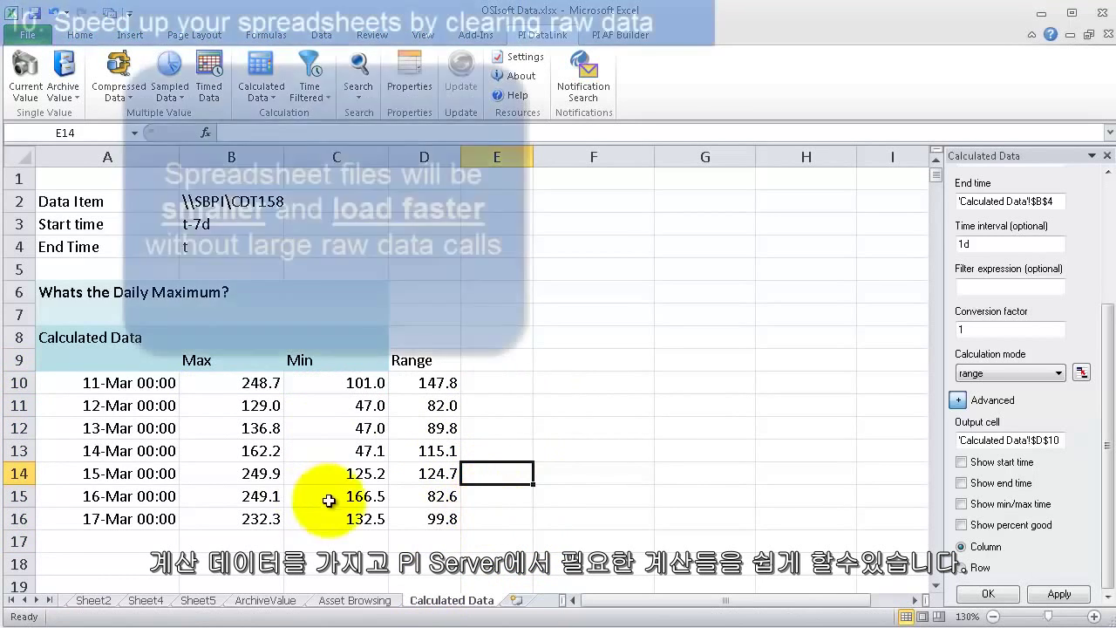
{"action": "left_click", "coordinate": [1038, 373]}
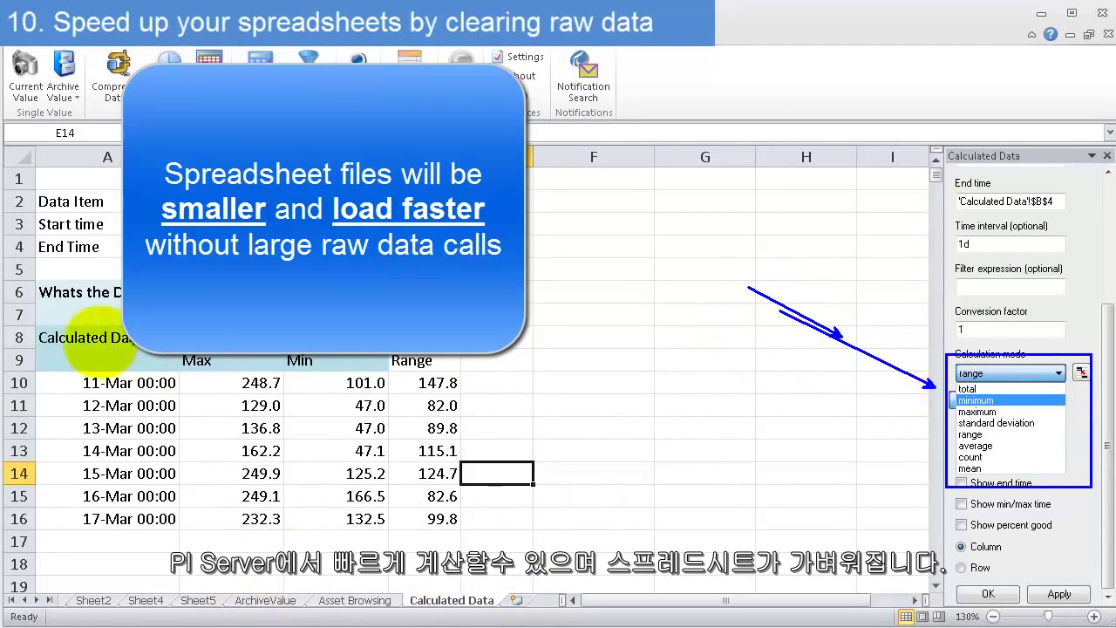
{"action": "mouse_move", "coordinate": [38, 338]}
{"action": "left_mouse_down"}
{"action": "mouse_move", "coordinate": [502, 539]}
{"action": "mouse_move", "coordinate": [479, 536]}
{"action": "left_mouse_up"}
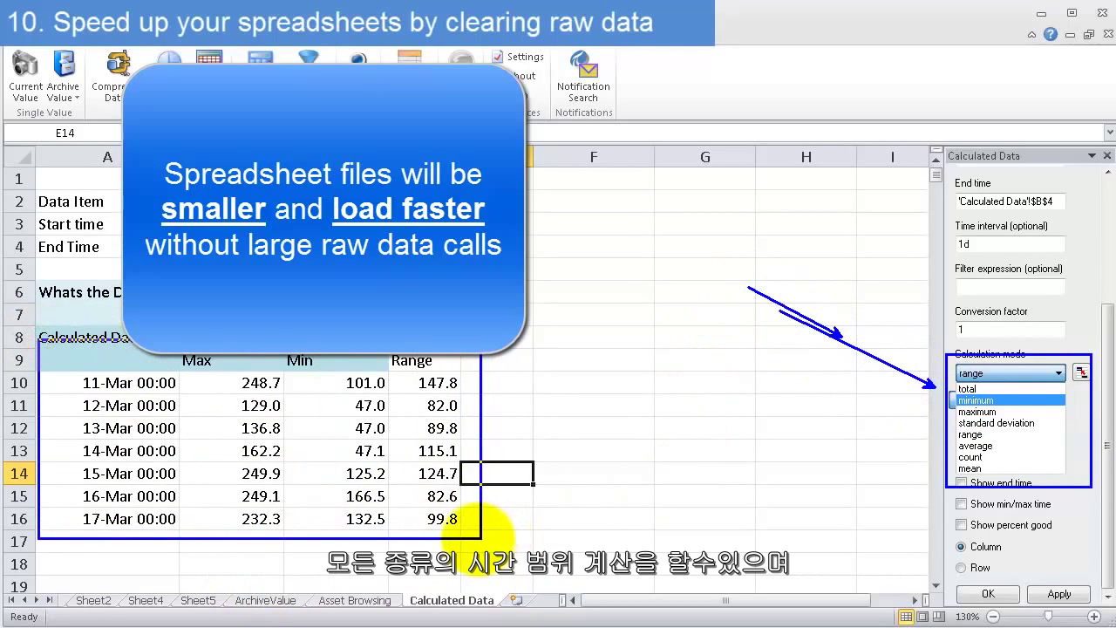